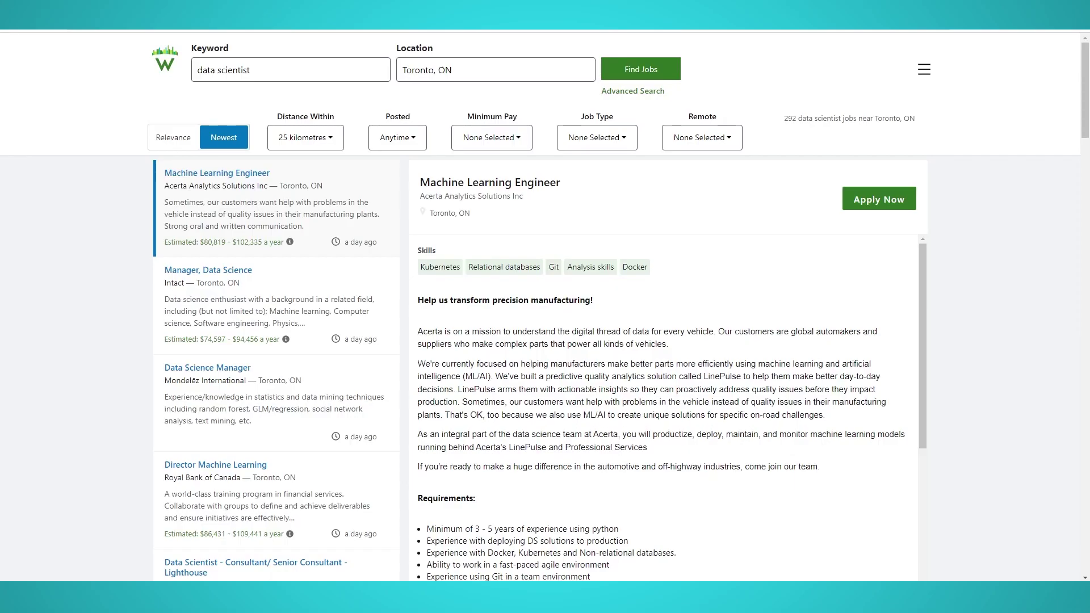
scroll(665, 383, down, 1)
scroll(664, 383, down, 1)
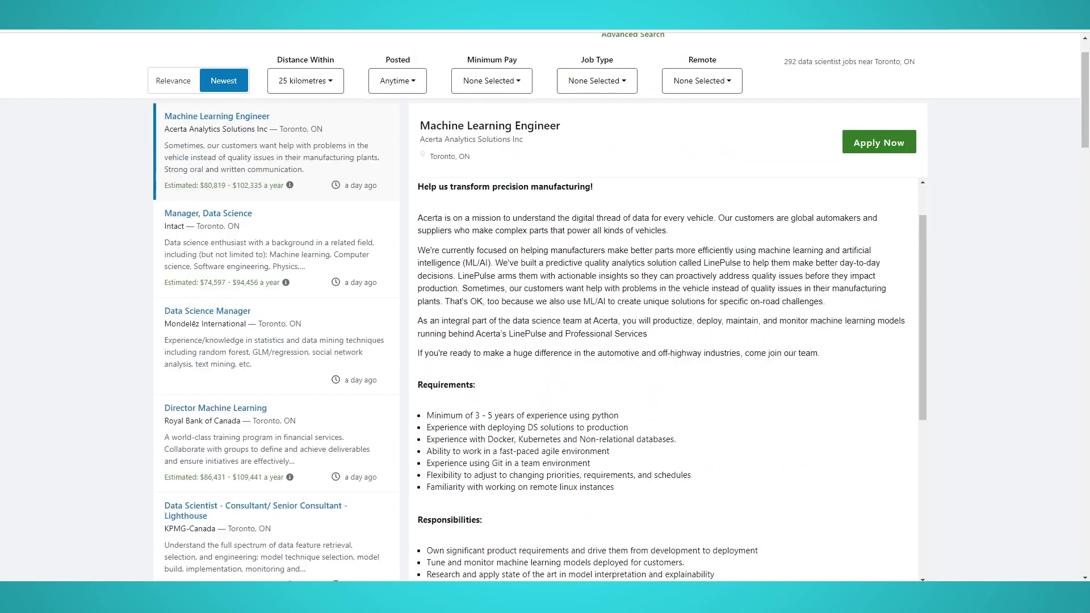
scroll(672, 381, down, 2)
scroll(671, 381, down, 2)
scroll(671, 380, down, 1)
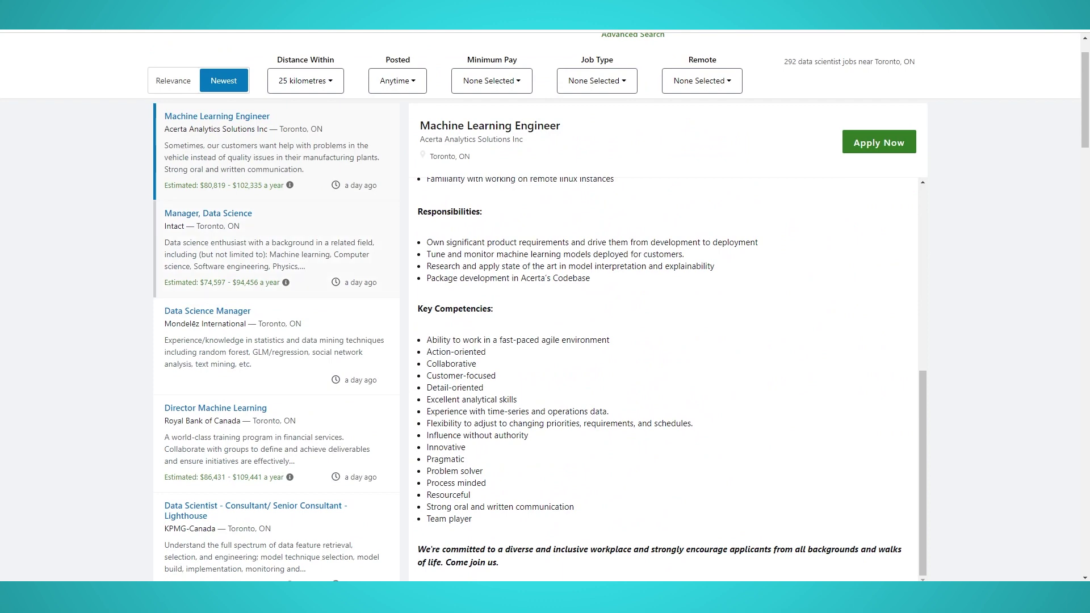
- Browse two data science postings, then open page 2's St-scientist, Data posting
click(209, 213)
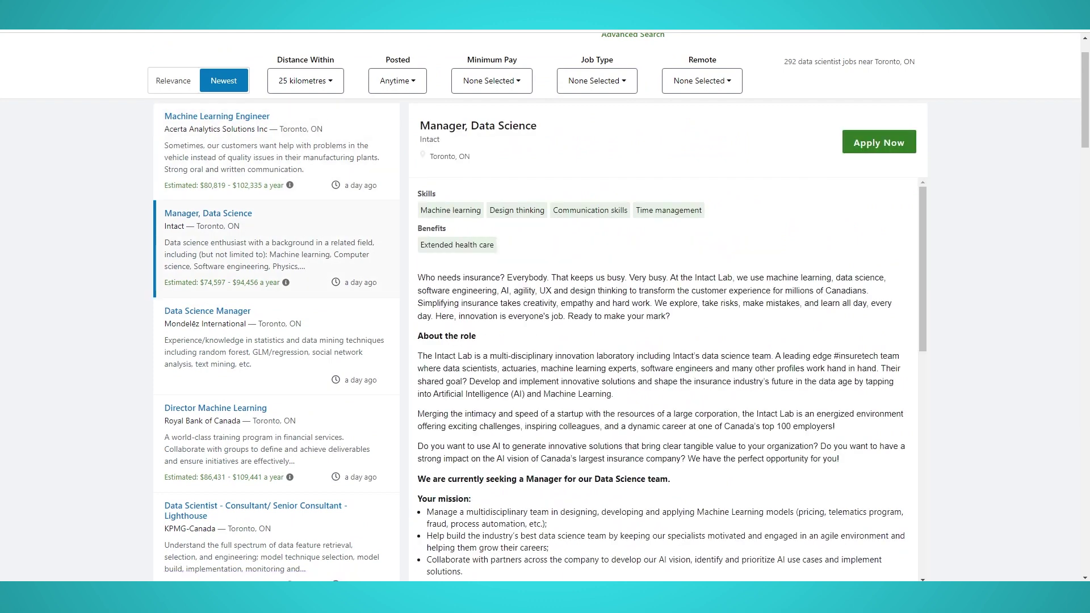
scroll(671, 380, down, 2)
scroll(672, 380, down, 2)
scroll(672, 381, down, 1)
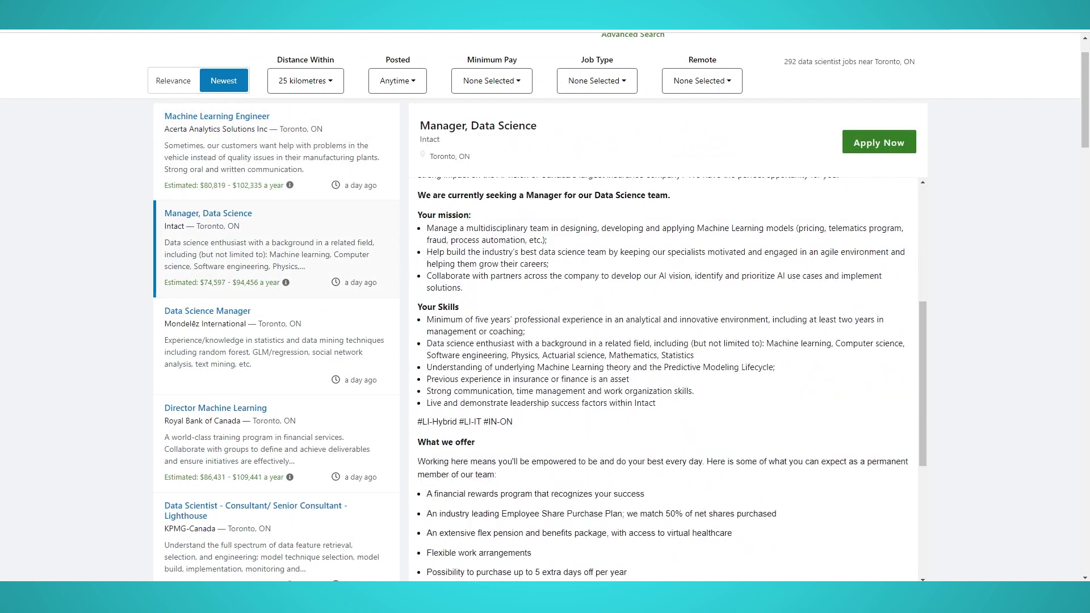
scroll(671, 381, down, 2)
scroll(672, 380, down, 2)
scroll(672, 380, down, 2)
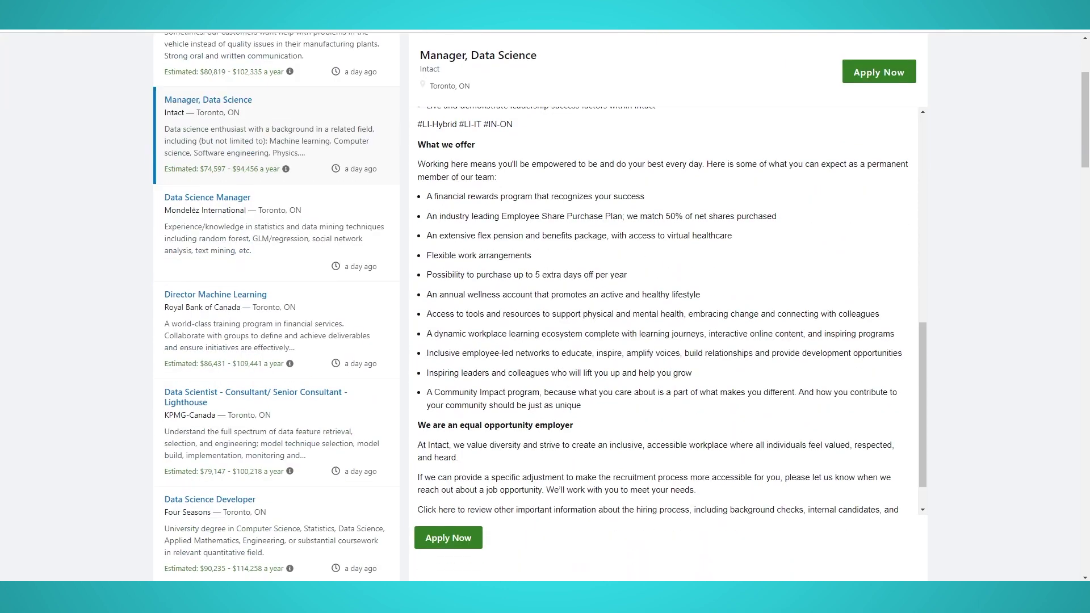
click(207, 197)
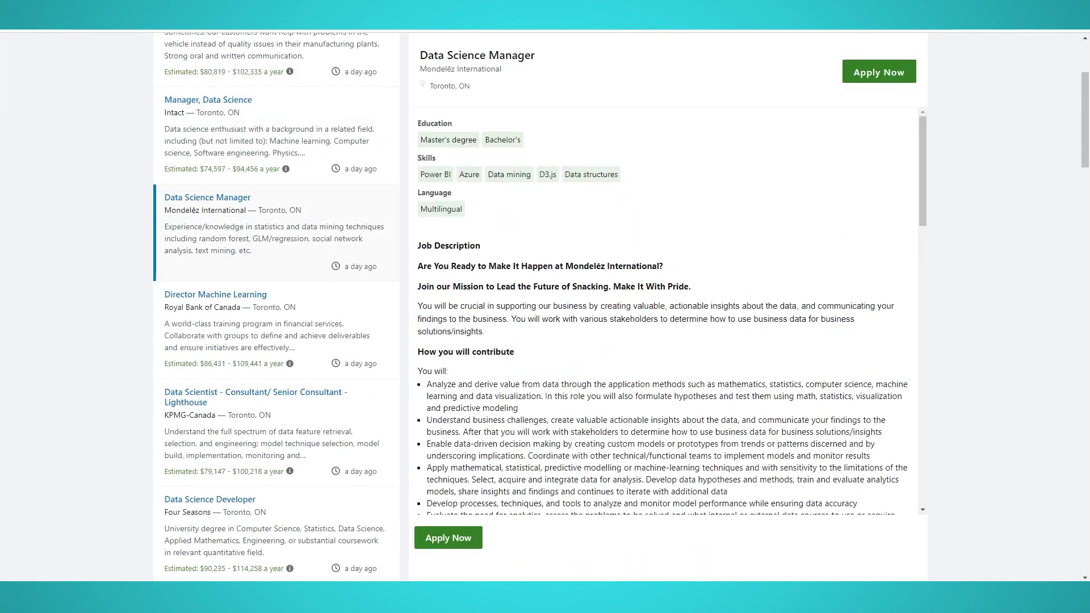
scroll(672, 381, down, 2)
scroll(672, 380, down, 2)
scroll(672, 381, down, 2)
scroll(672, 380, down, 1)
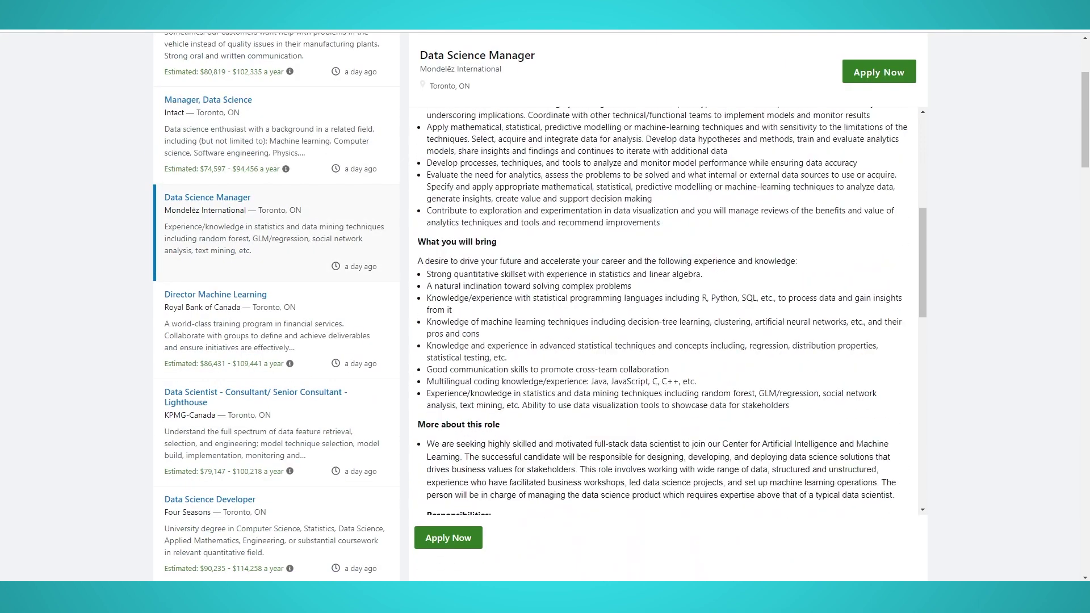
scroll(671, 380, down, 2)
scroll(672, 381, down, 3)
scroll(672, 380, down, 2)
scroll(672, 381, down, 1)
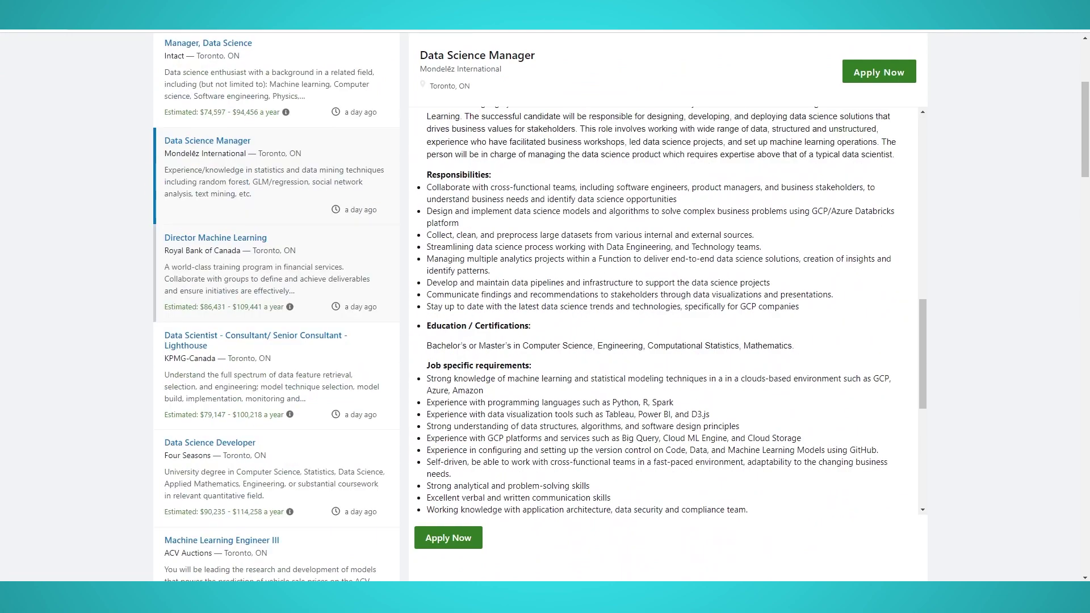
scroll(277, 290, down, 2)
scroll(276, 290, down, 2)
scroll(277, 289, down, 2)
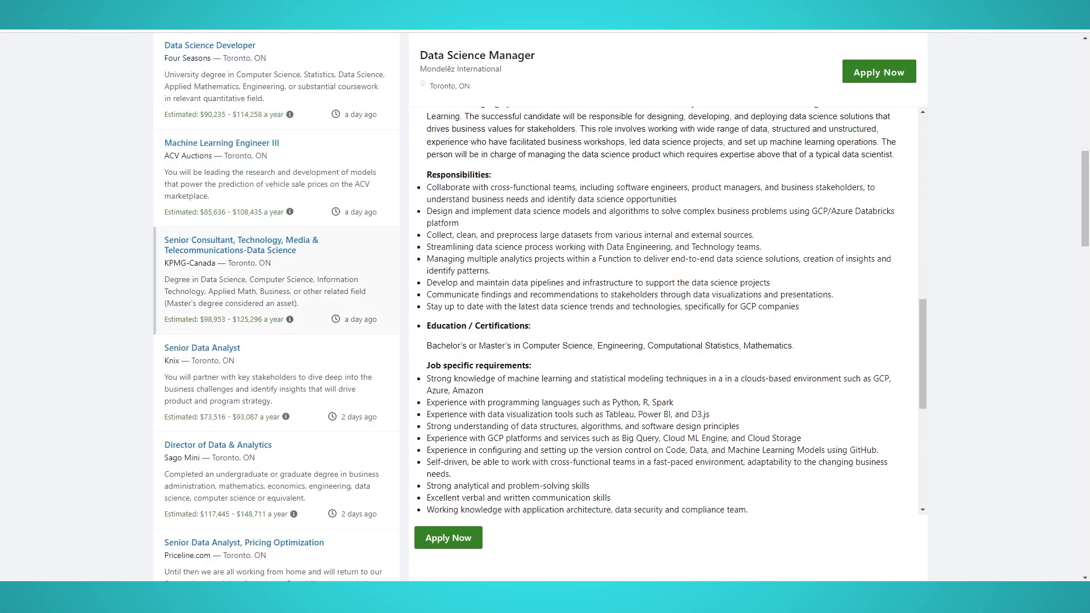
scroll(277, 290, down, 2)
scroll(277, 290, down, 2)
scroll(277, 290, down, 2)
scroll(277, 289, down, 2)
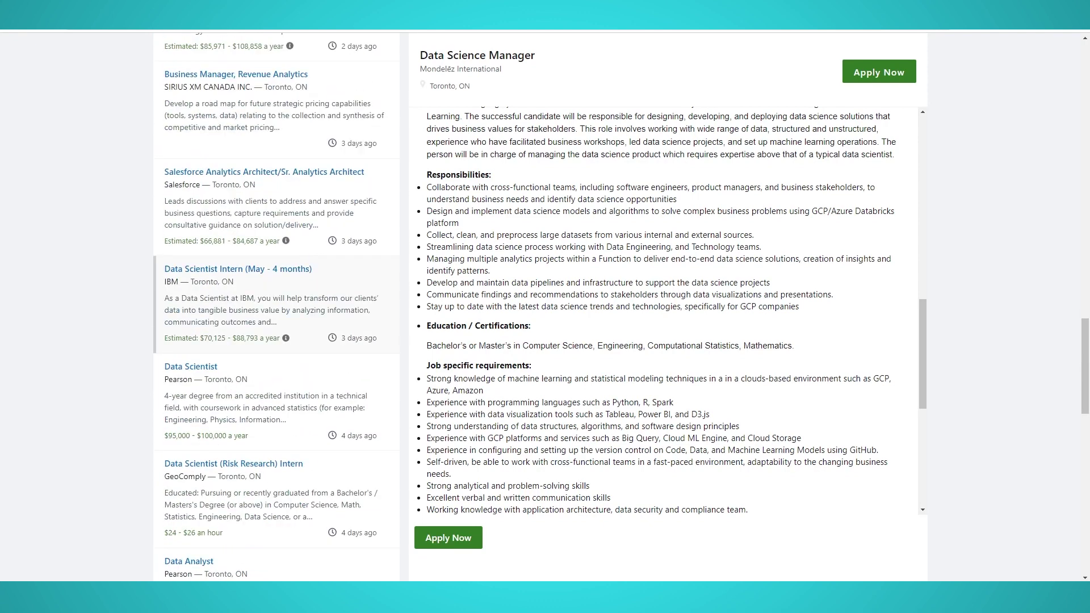
scroll(277, 290, down, 2)
click(259, 328)
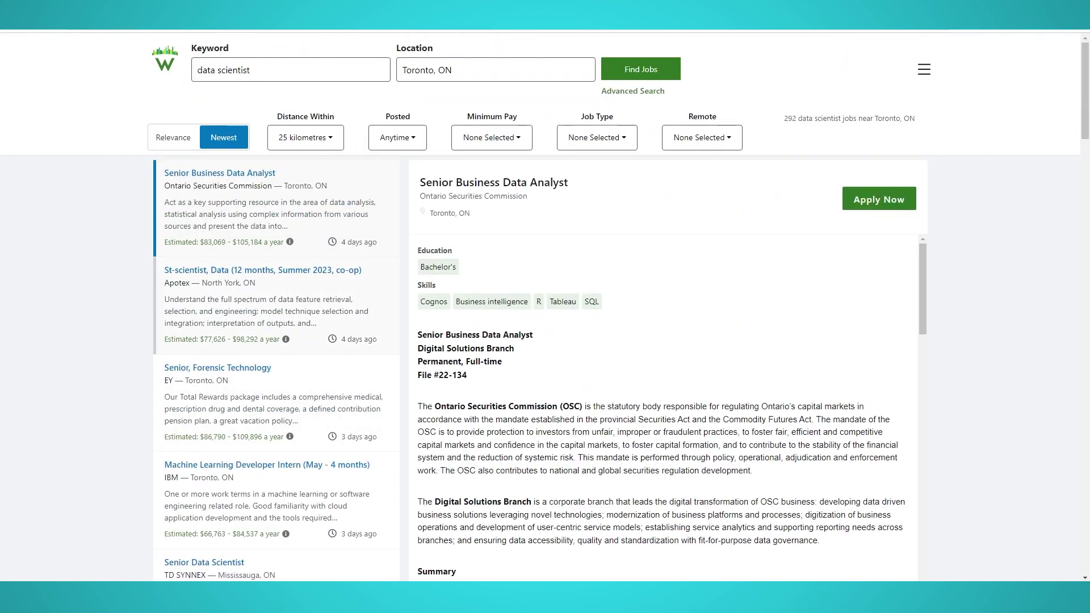
click(262, 270)
scroll(545, 341, down, 1)
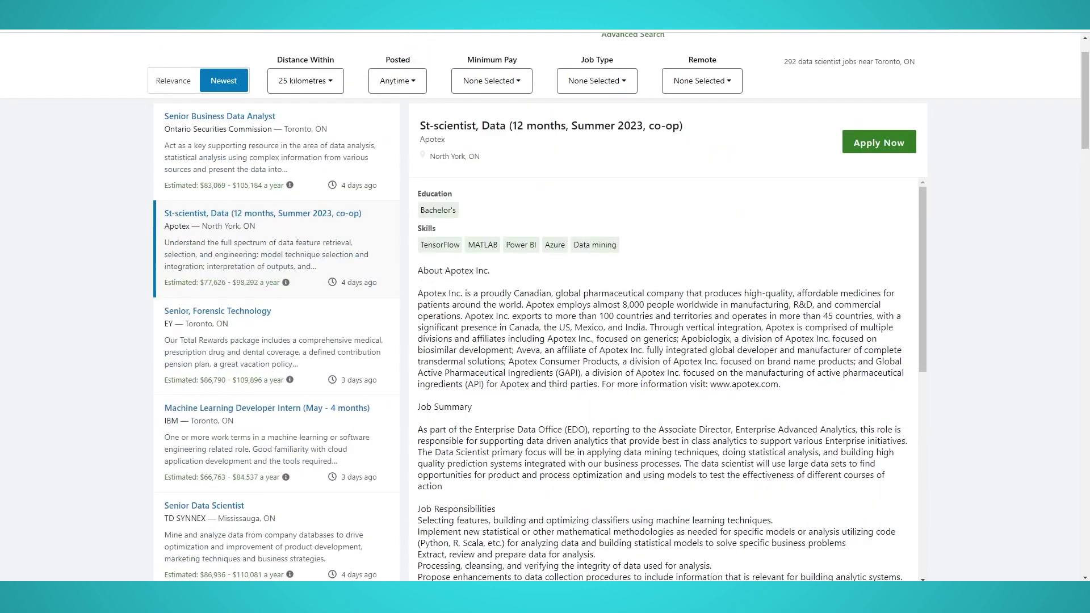
scroll(277, 340, down, 1)
scroll(276, 341, down, 3)
scroll(277, 341, down, 2)
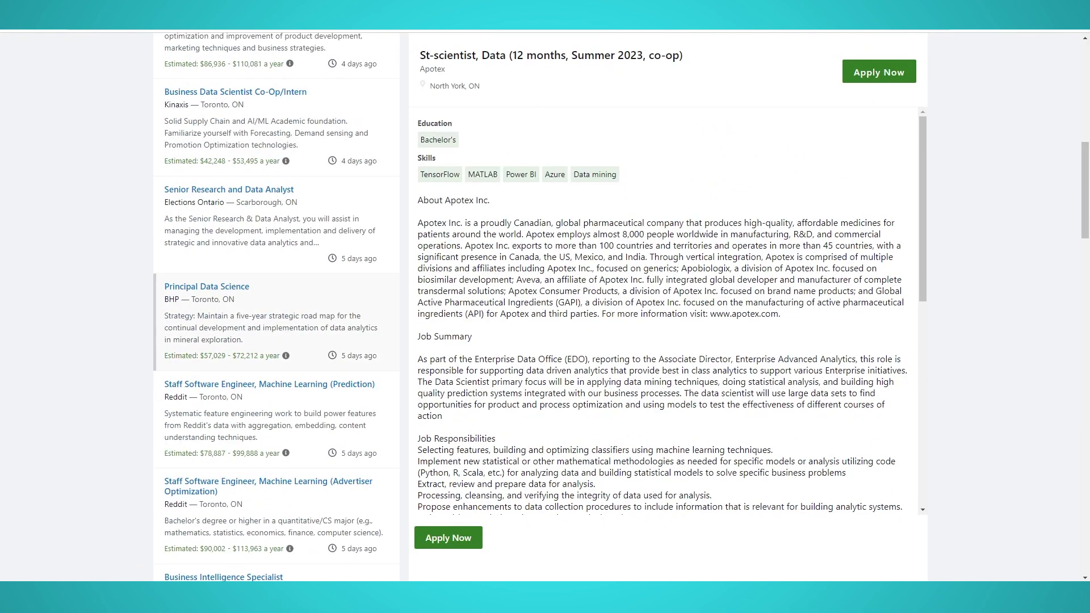
scroll(660, 311, down, 3)
scroll(660, 311, down, 3)
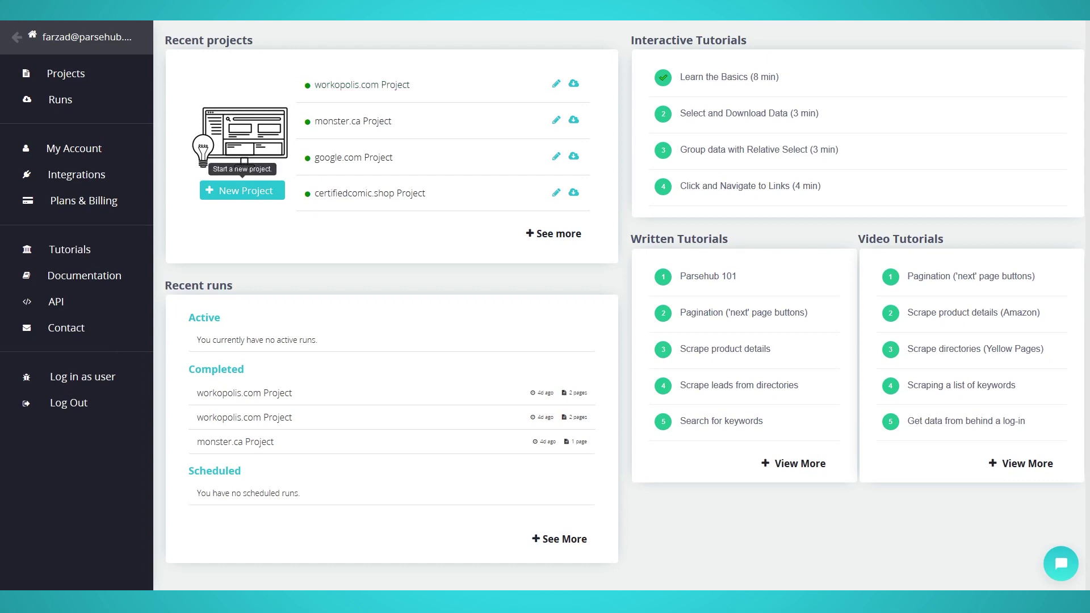
- Start a new ParseHub project on the pasted Workopolis data scientist search URL
click(242, 190)
click(106, 93)
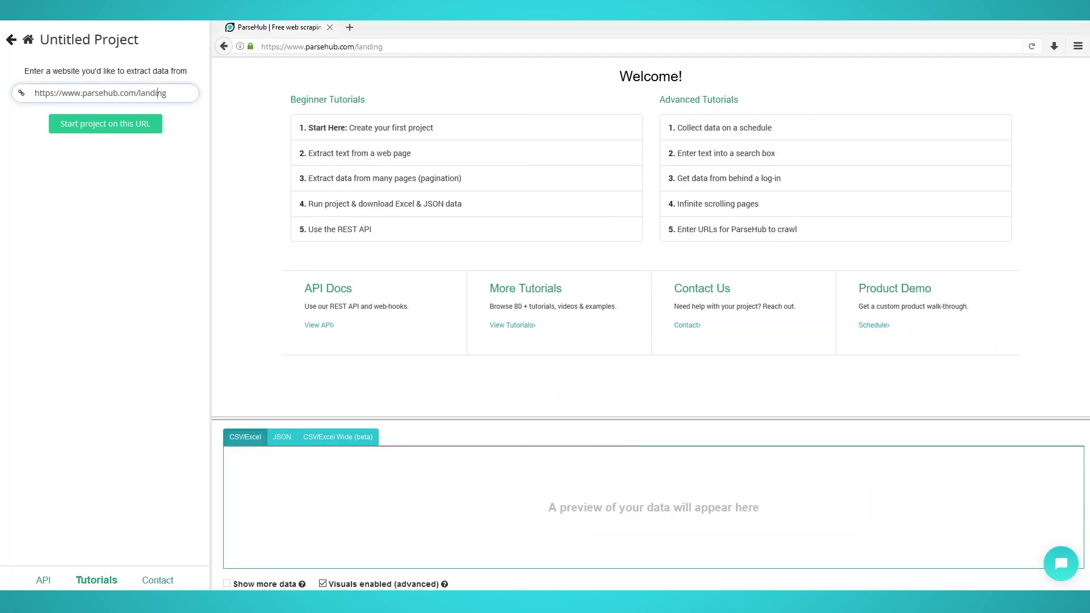
key(ctrl+v)
key(Return)
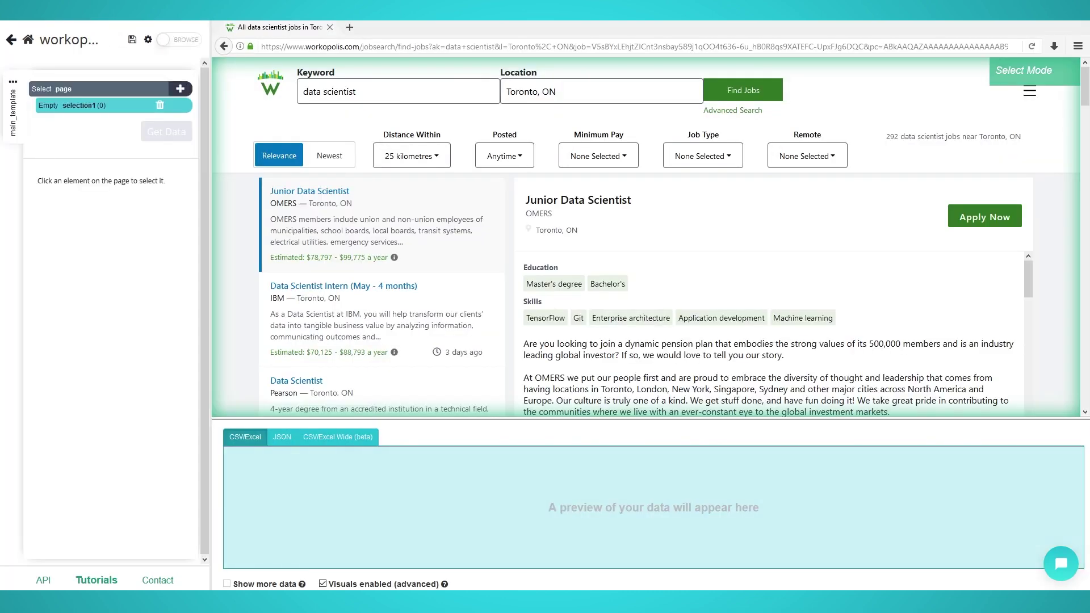
scroll(647, 238, down, 1)
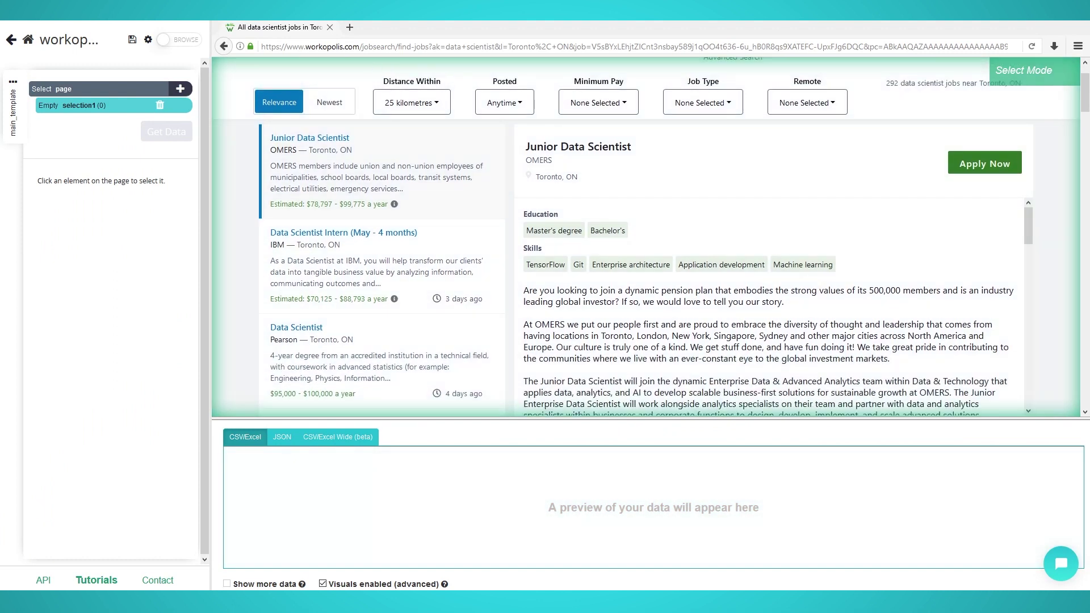
- Select OMERS and IBM so all 25 company names are picked up
click(284, 150)
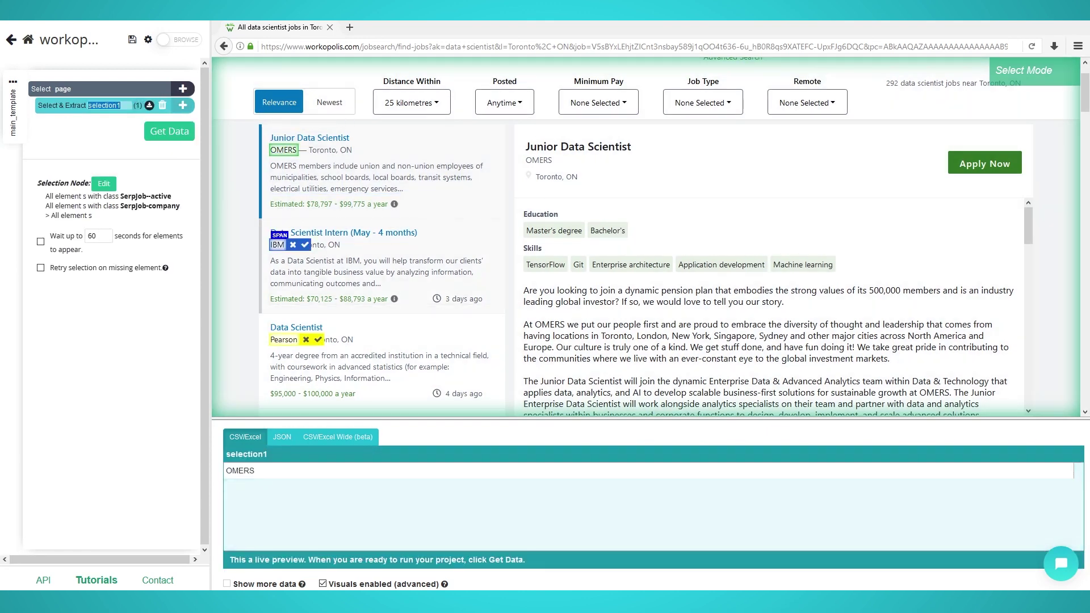
click(303, 244)
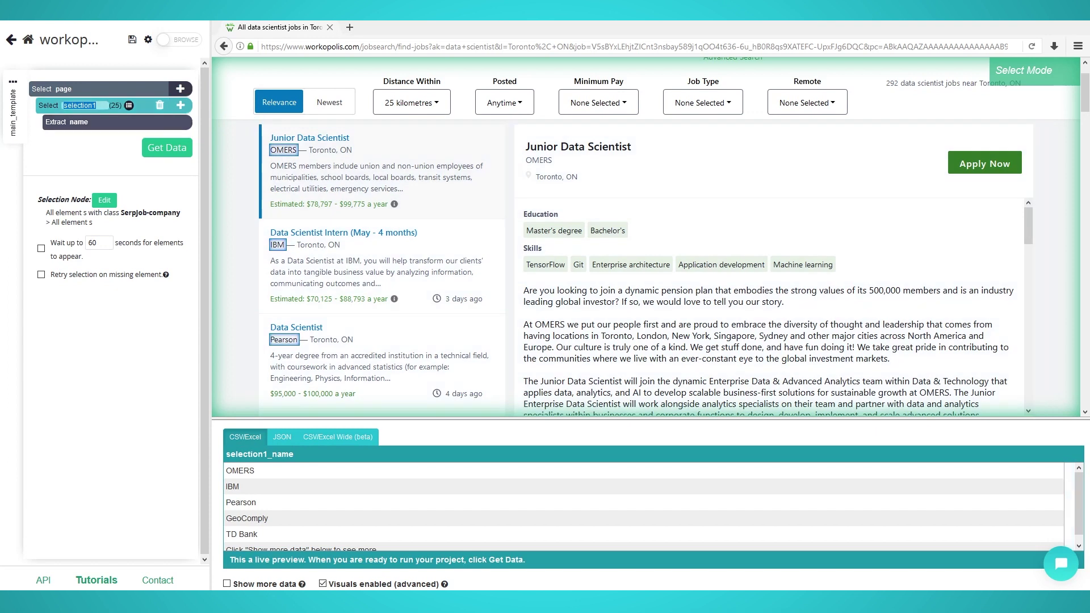
text(com)
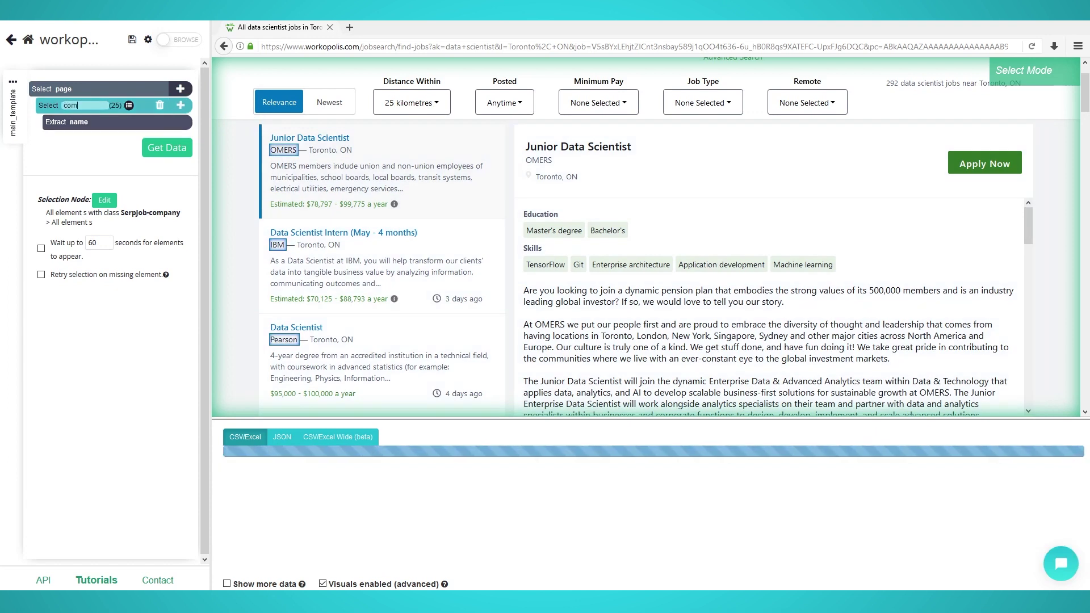
text(pany)
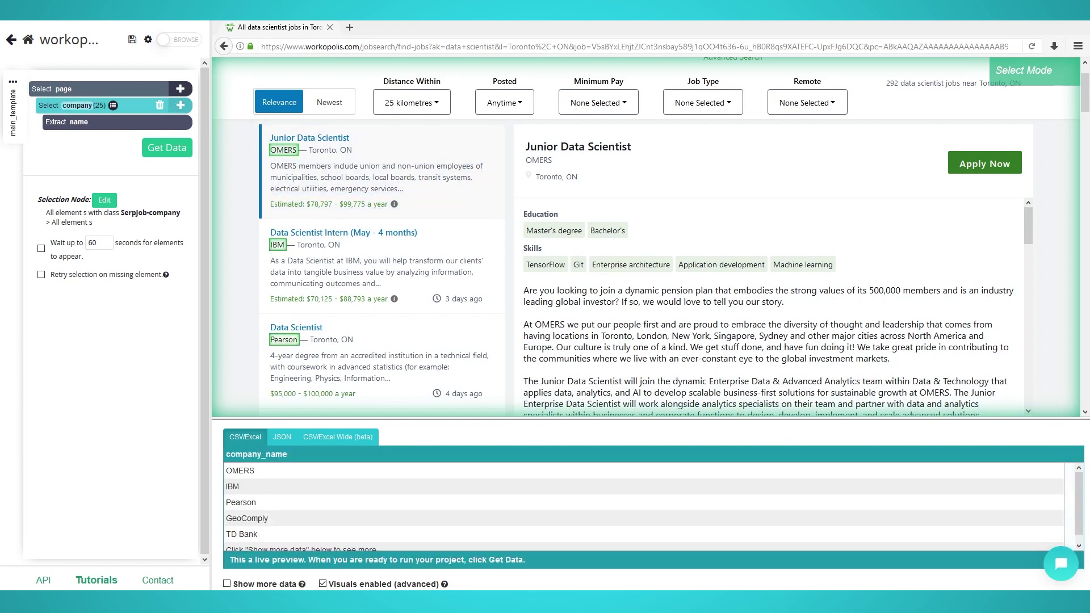
- Relatively link every company to its job title, starting with OMERS' Junior Data Scientist
click(179, 105)
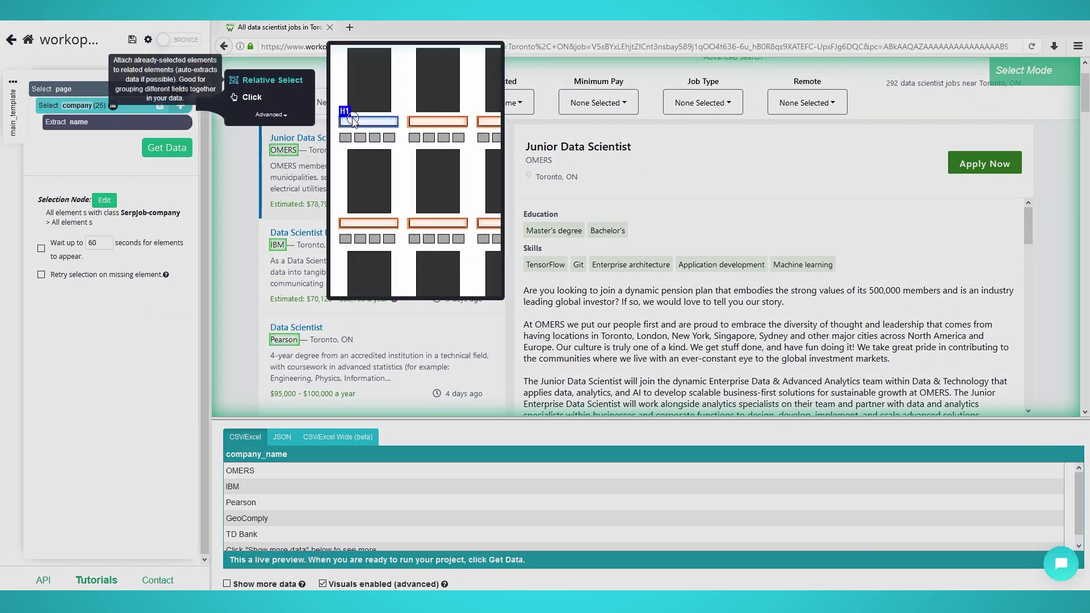
click(265, 81)
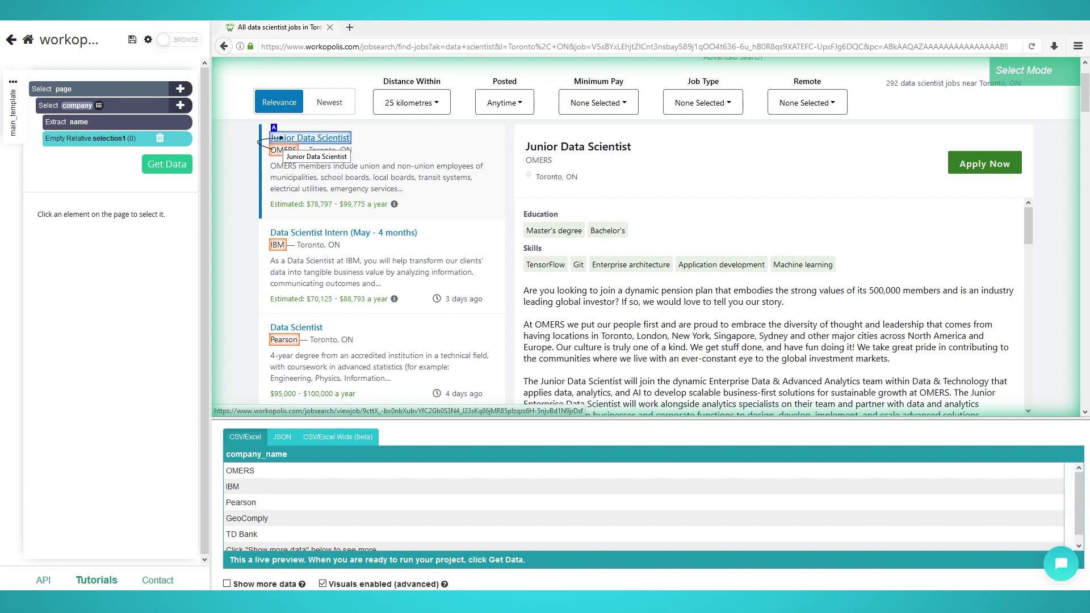
click(279, 138)
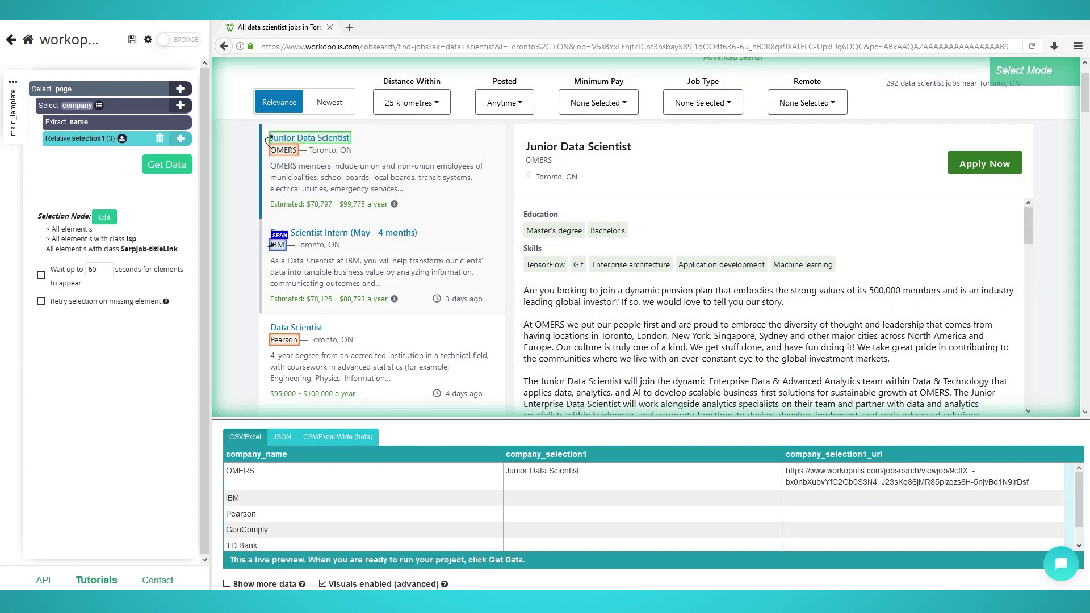
click(340, 233)
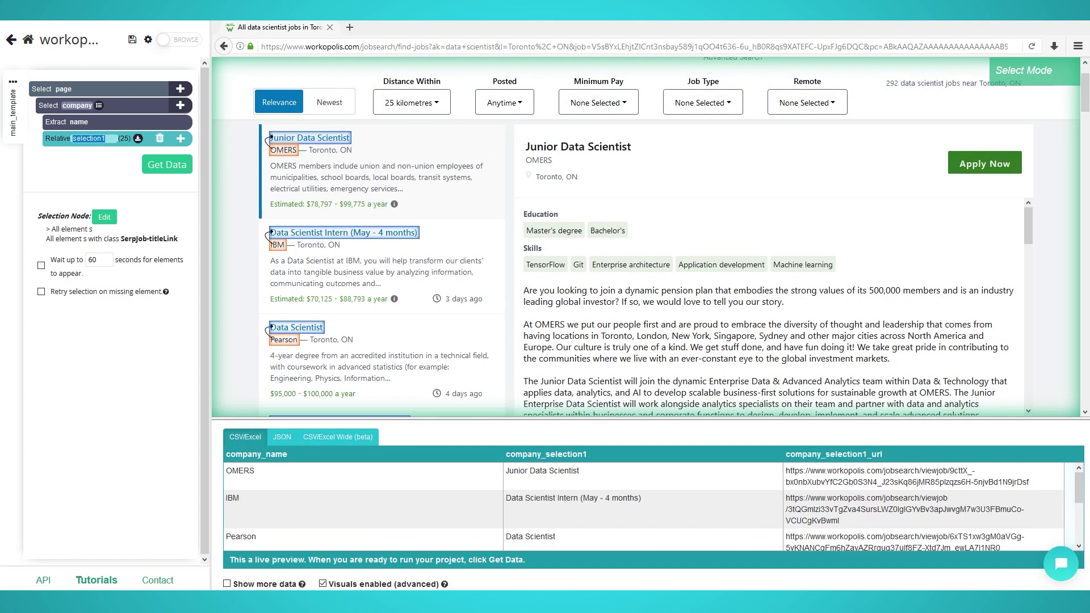
text(role)
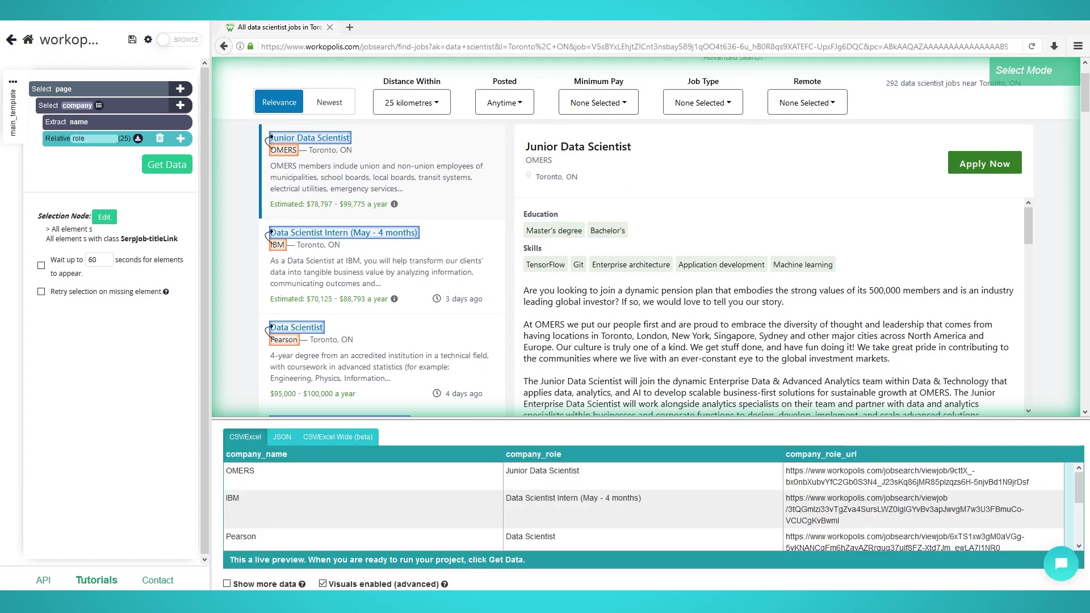
click(180, 137)
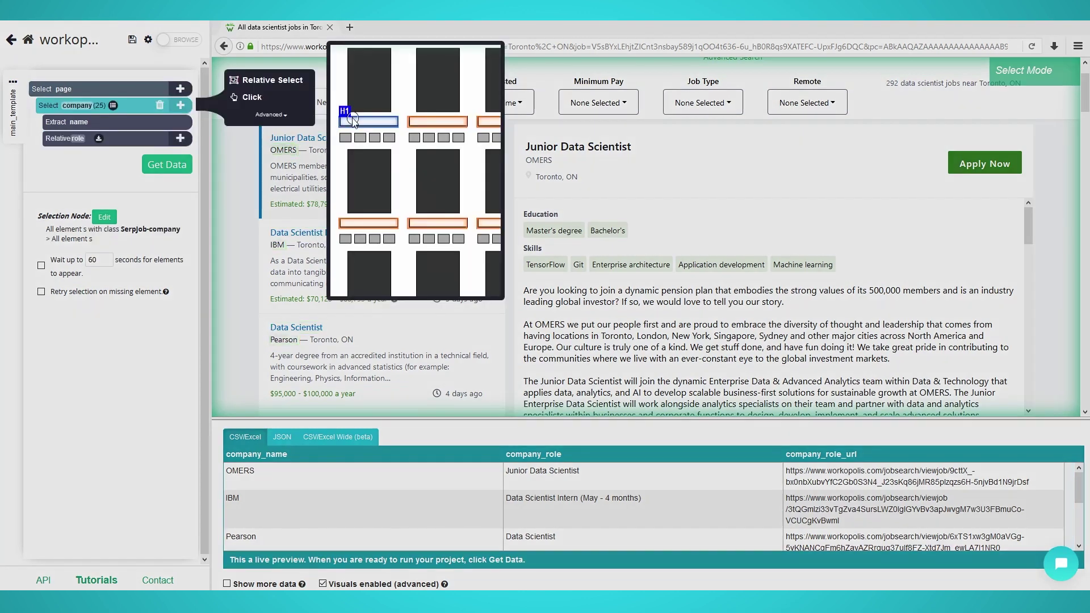
- Relatively select each listing's description snippet and name the selection info
click(271, 83)
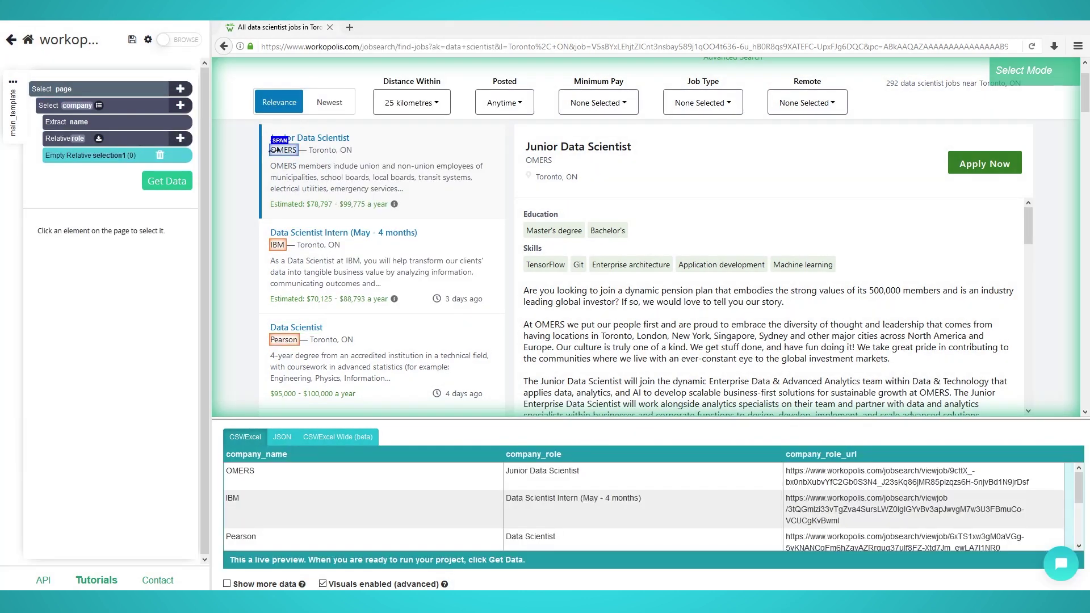
click(374, 177)
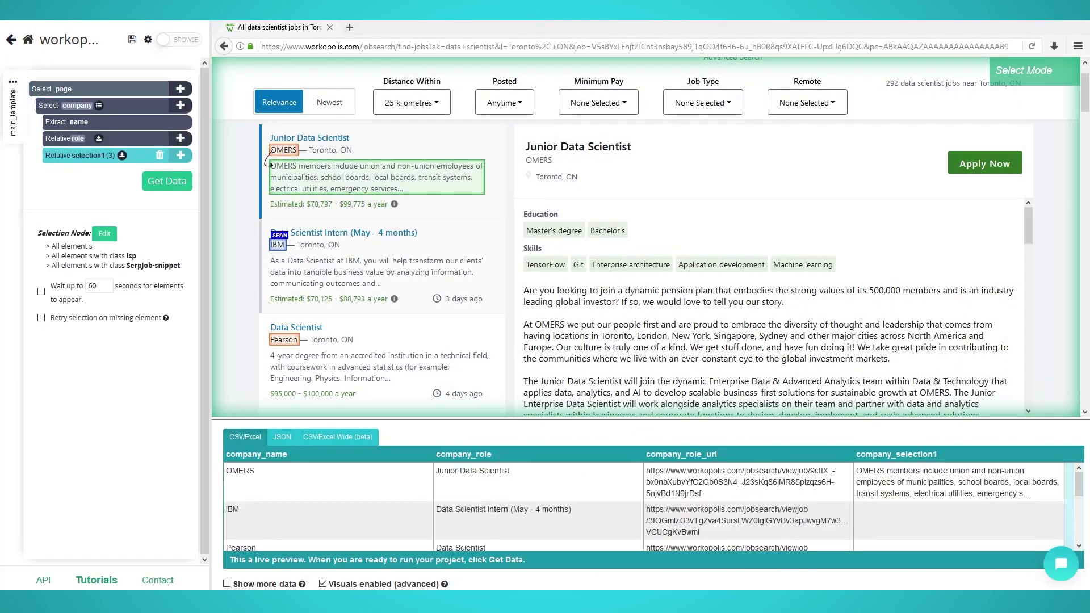
click(375, 272)
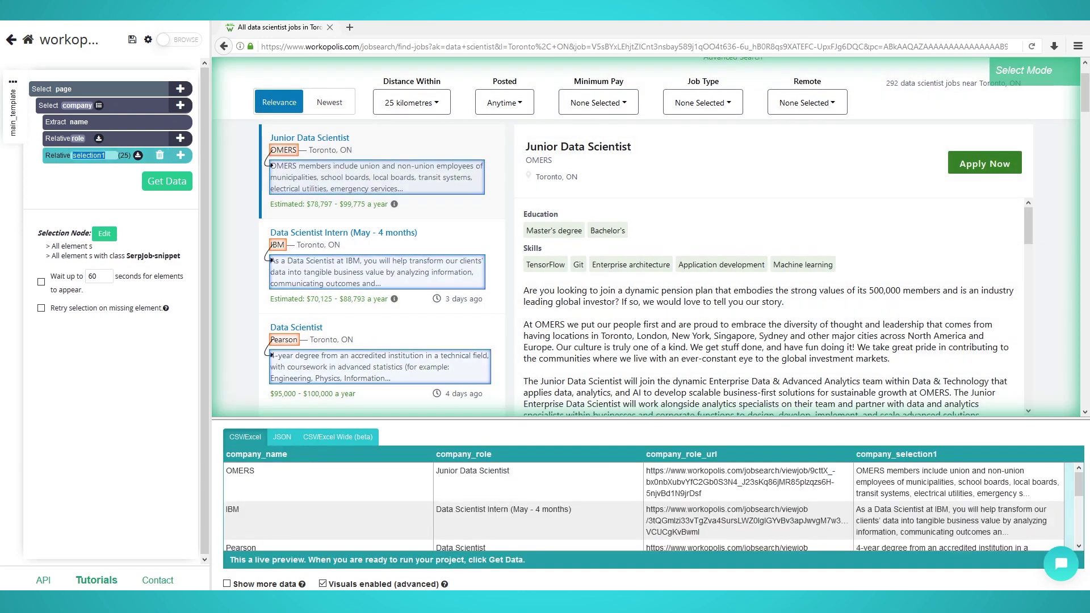
click(74, 155)
text(info)
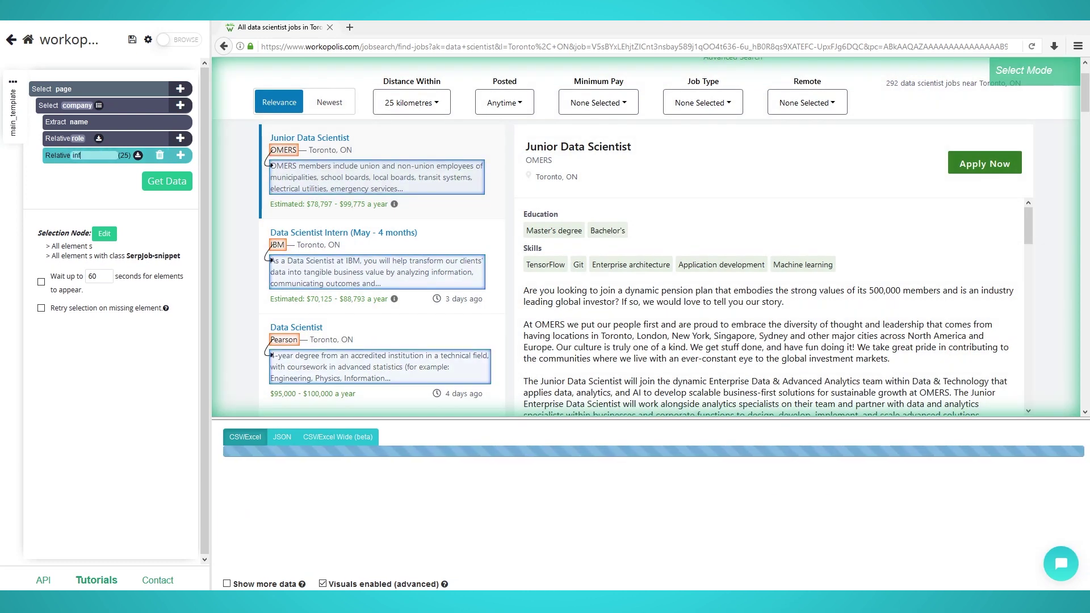
key(Return)
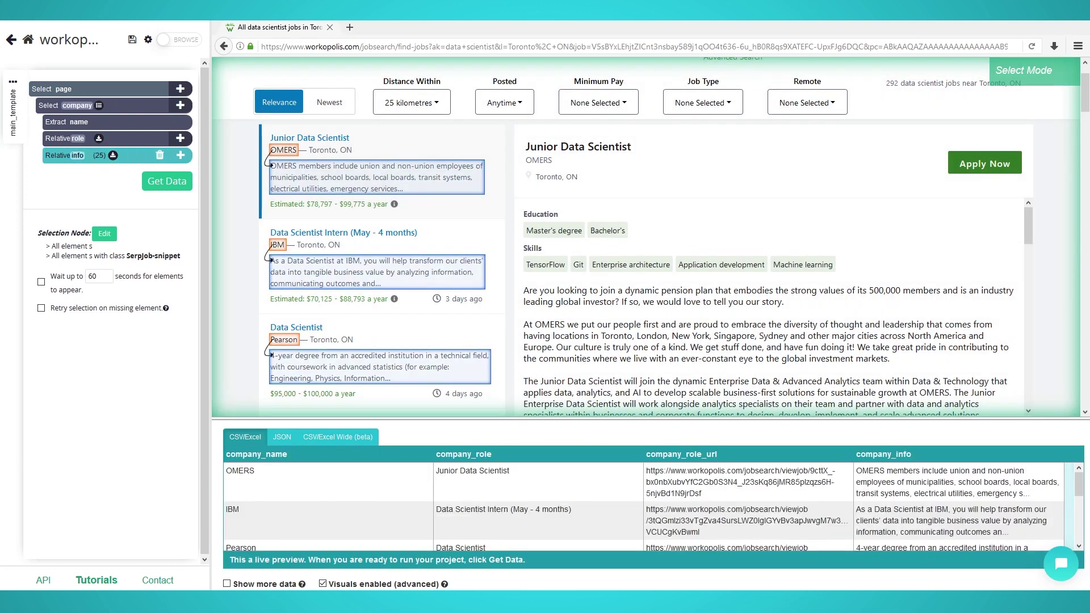
- Relatively select each company's salary estimate and name the selection salary
click(77, 105)
click(179, 105)
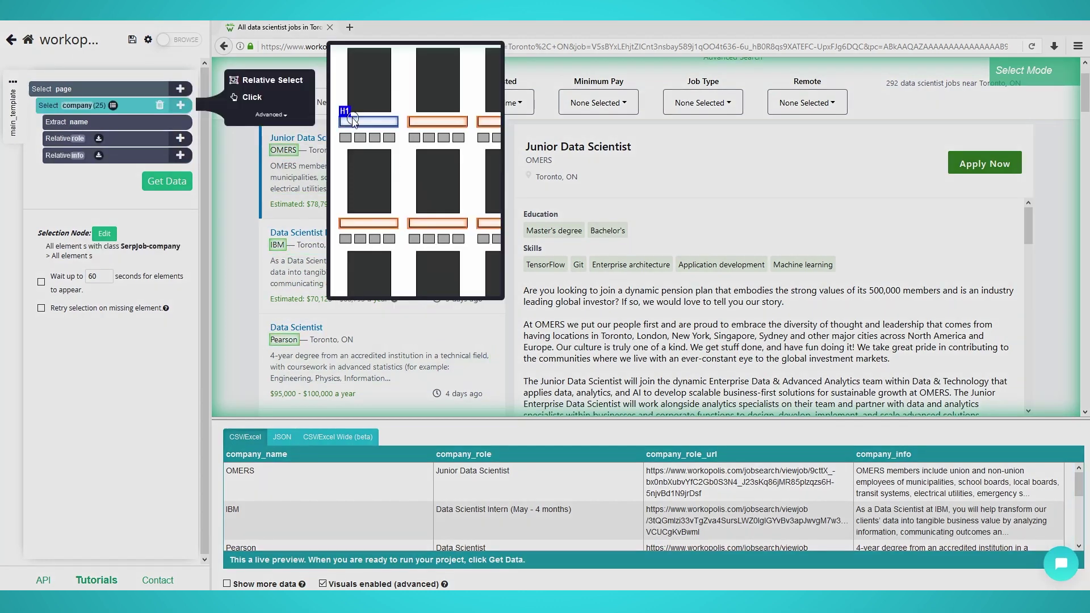
click(271, 79)
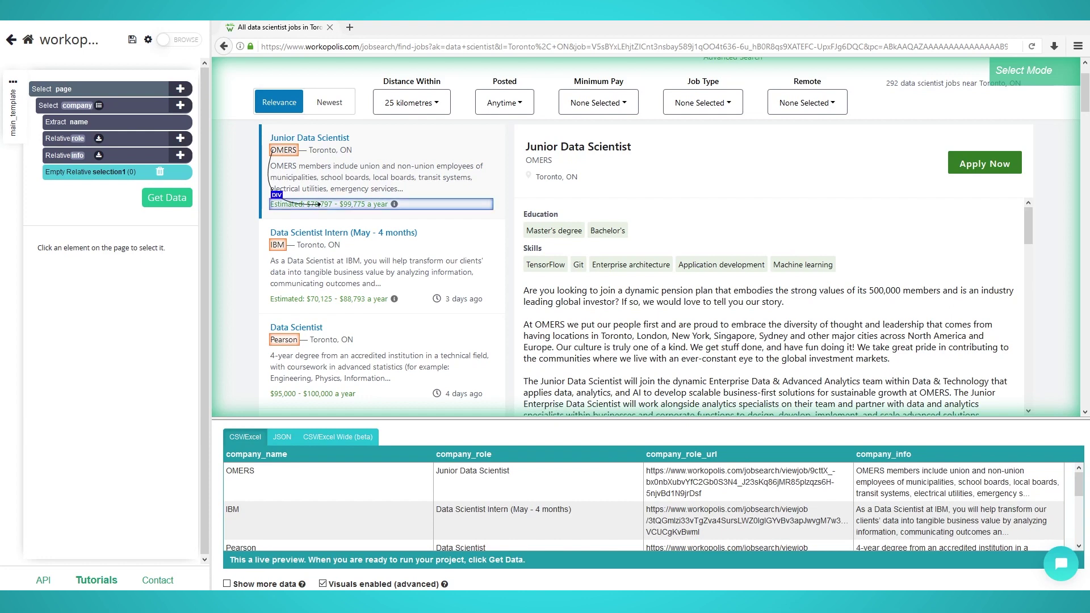
click(313, 204)
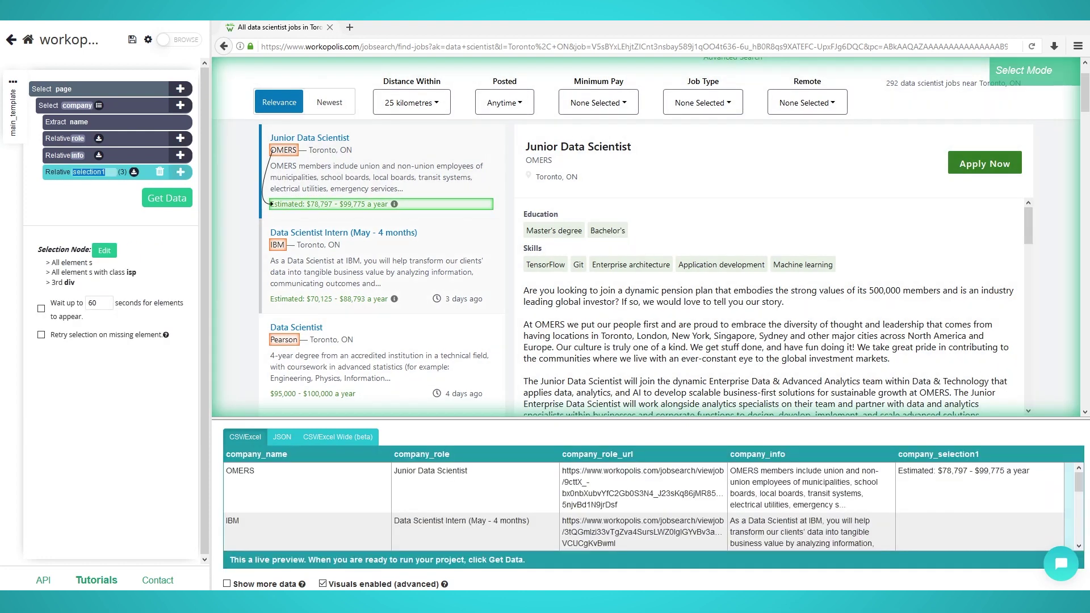
key(Return)
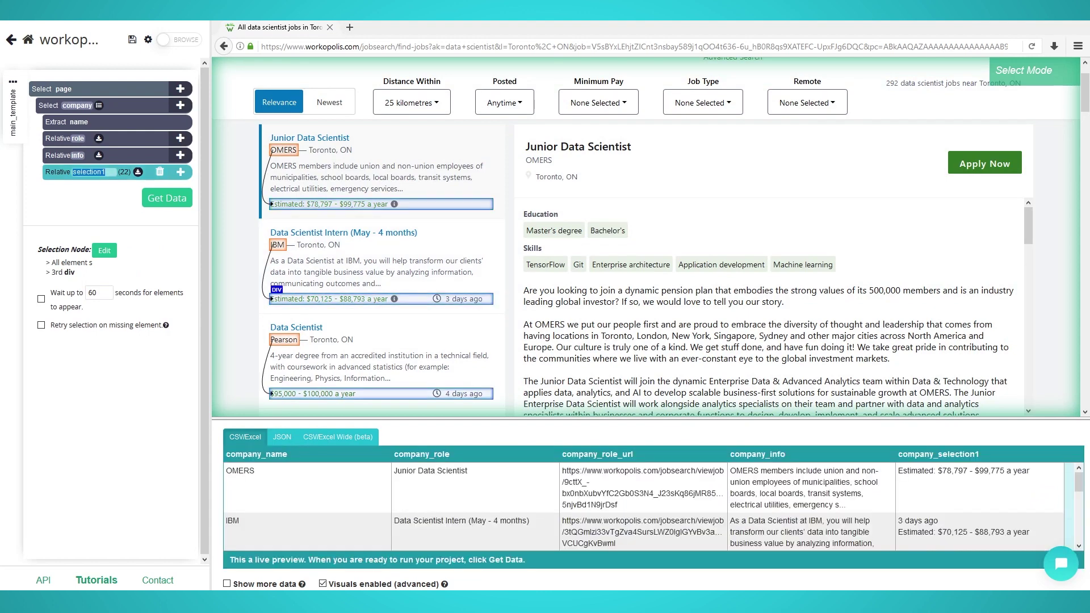
text(salary)
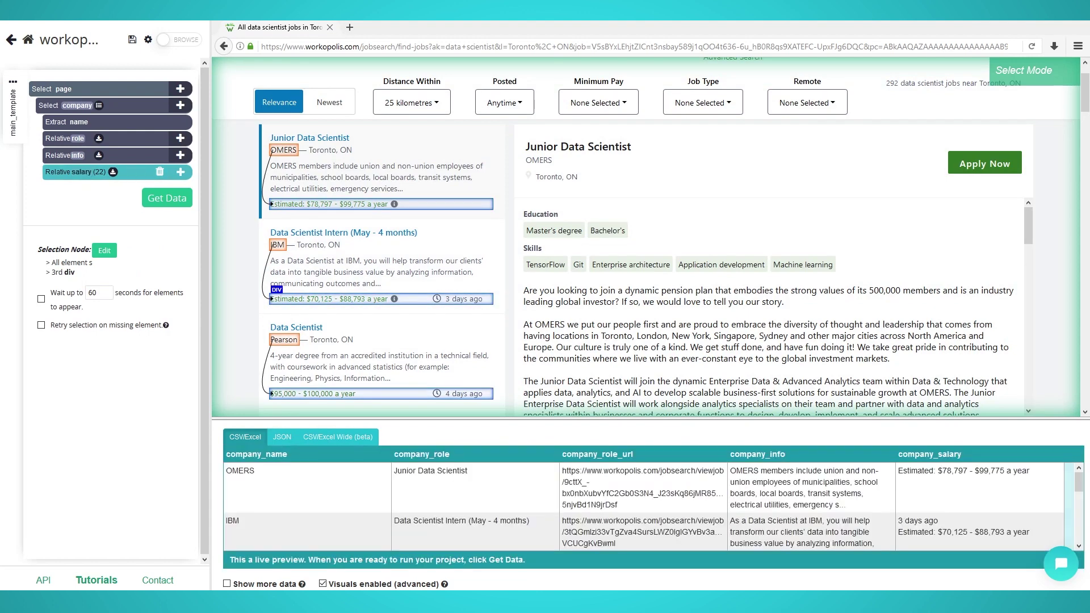
key(Return)
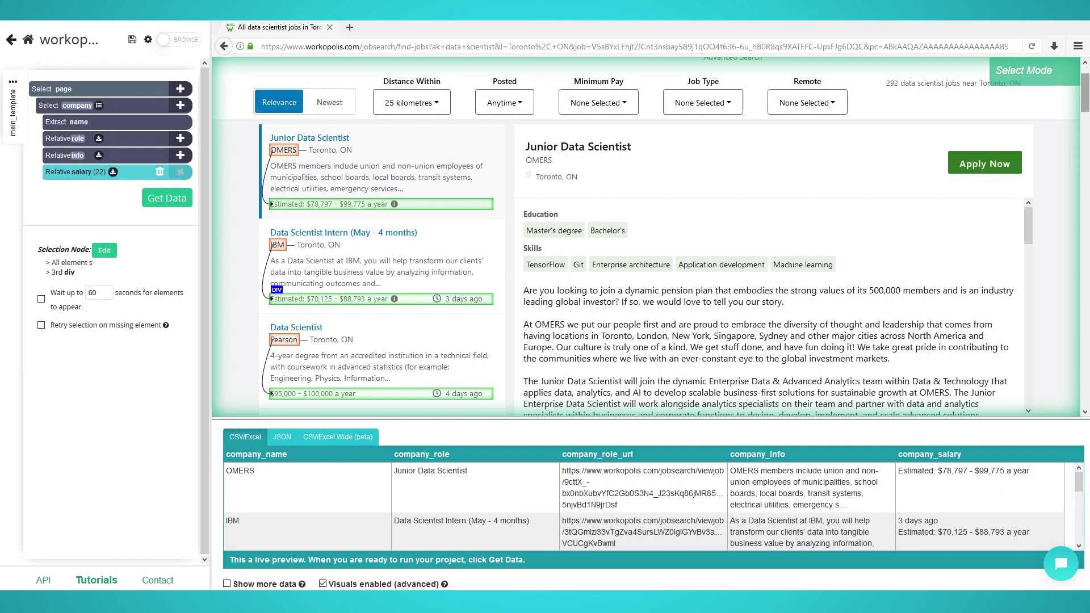
scroll(377, 256, down, 3)
scroll(377, 255, down, 2)
scroll(376, 256, down, 3)
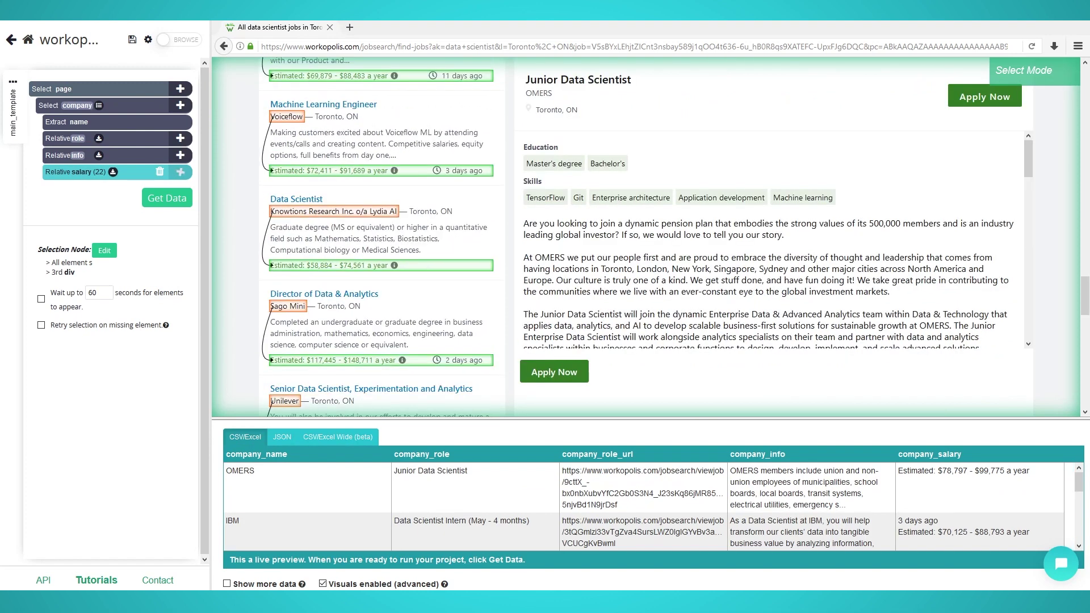
scroll(377, 256, down, 3)
scroll(376, 256, up, 2)
scroll(376, 255, up, 2)
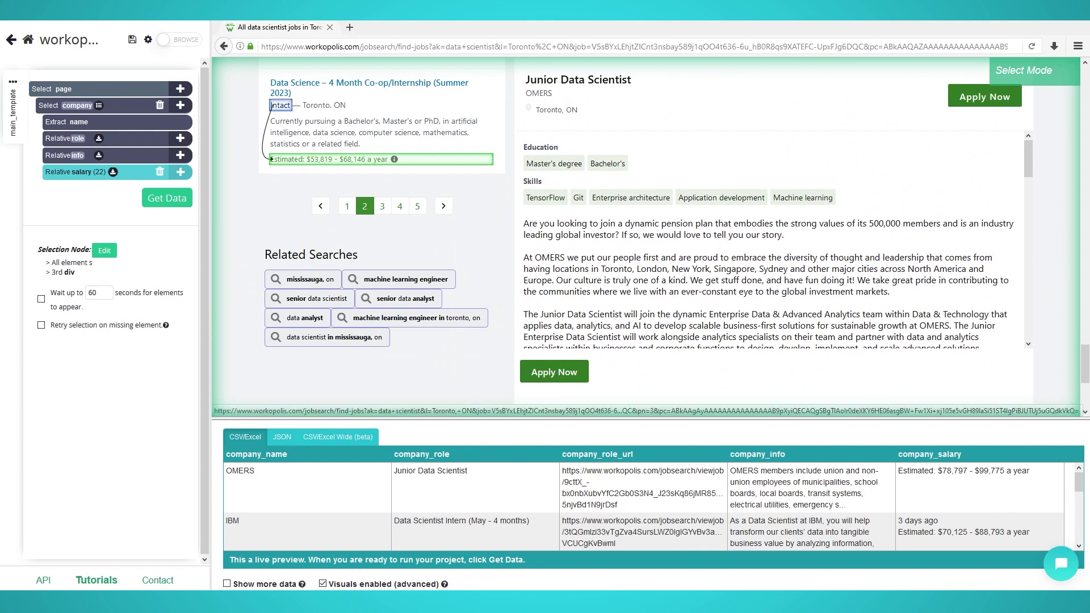
- Add a page-level selection of the next-page arrow below the job list
click(179, 89)
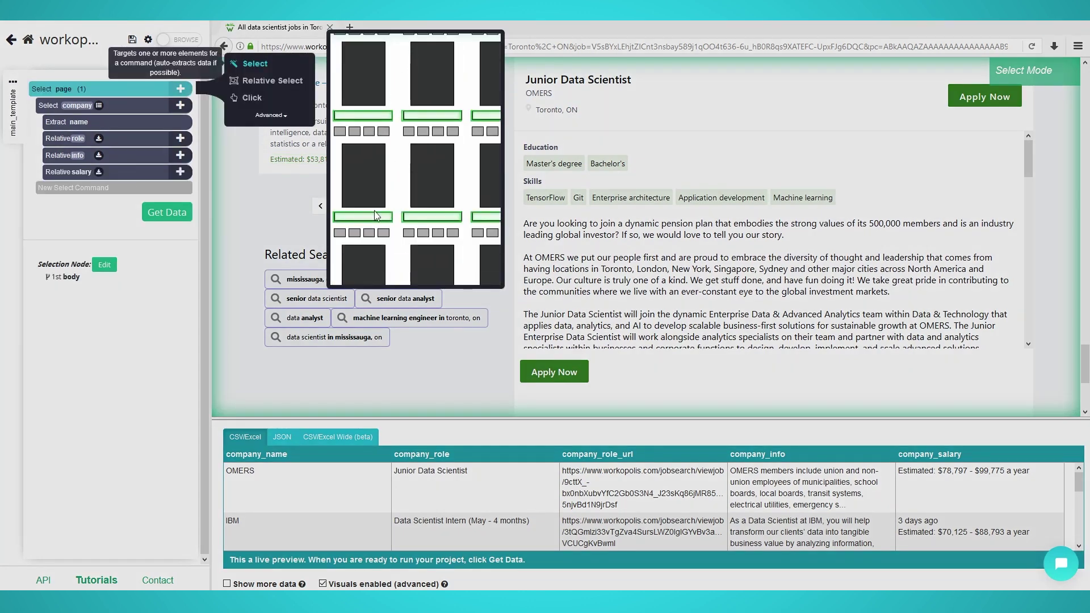
click(252, 63)
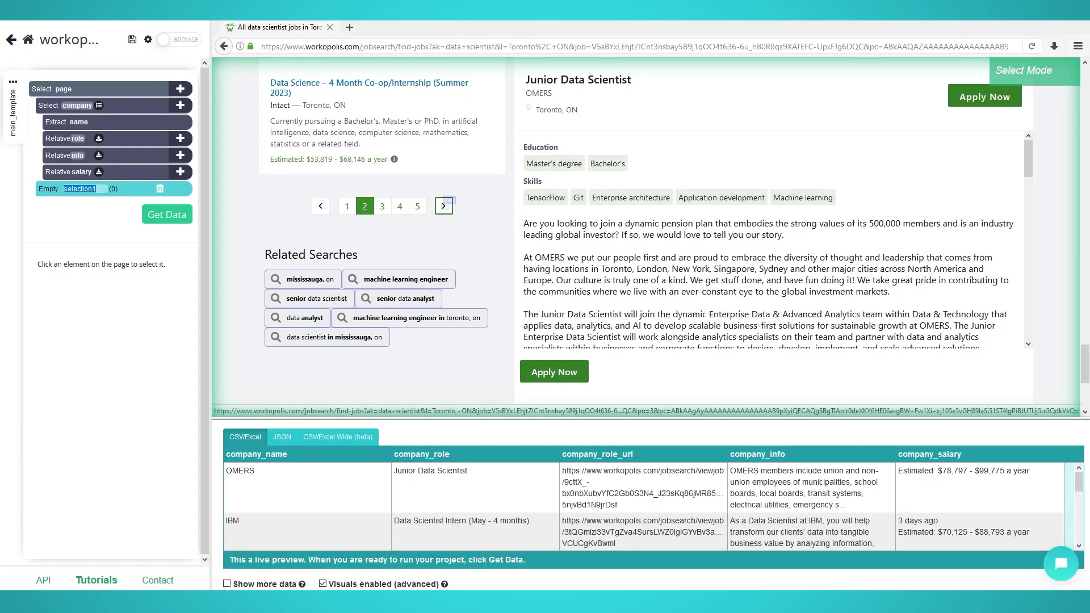
click(444, 206)
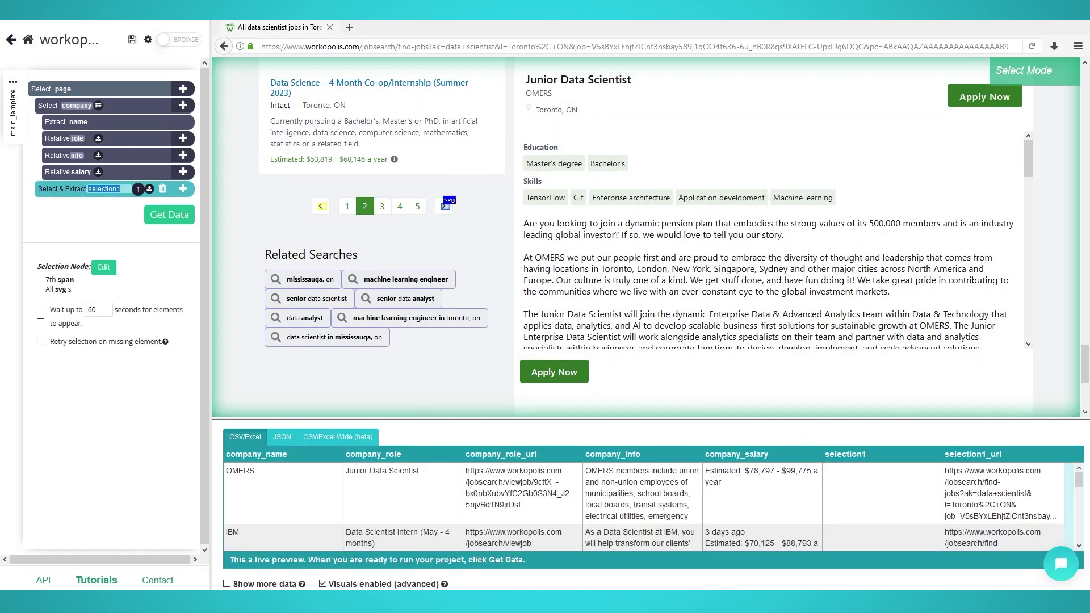
text(pag)
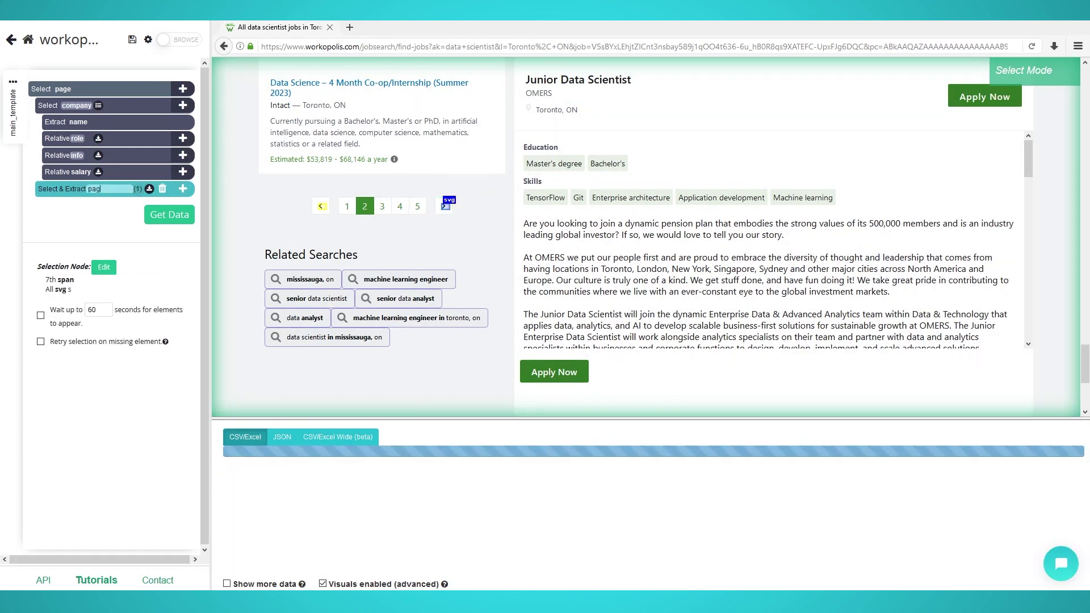
text(ina)
text(tion)
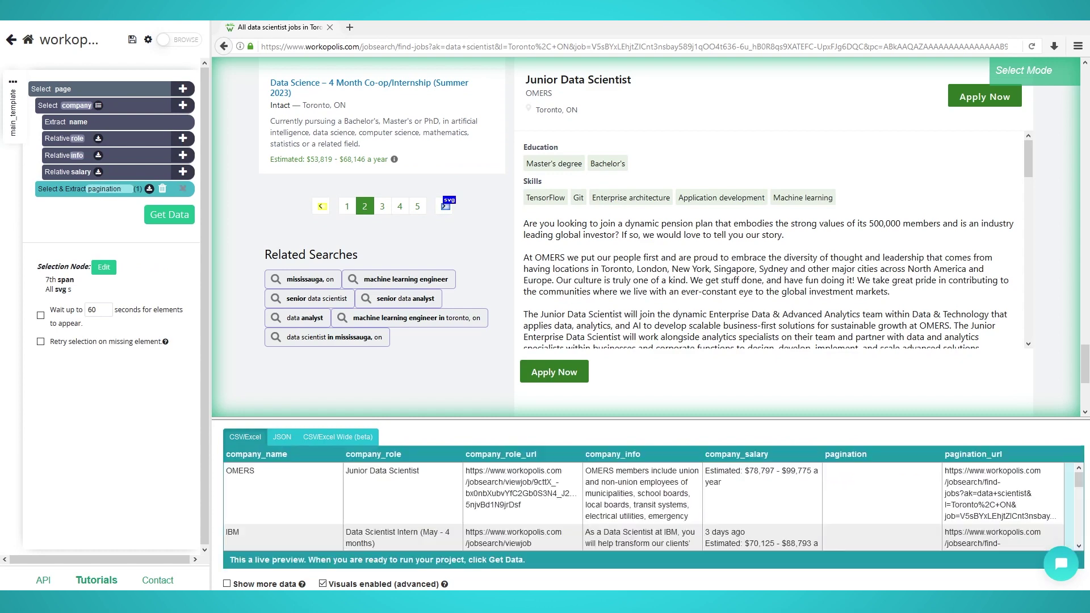
click(149, 188)
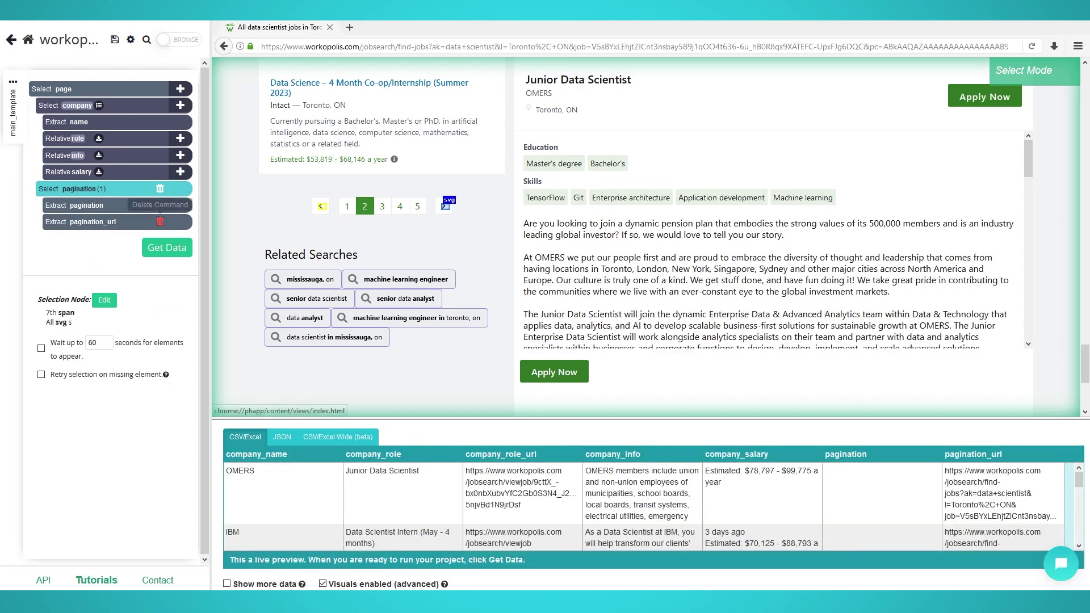
- Replace pagination's extract rows with a Click that repeats main_template 2 times
click(160, 222)
click(159, 205)
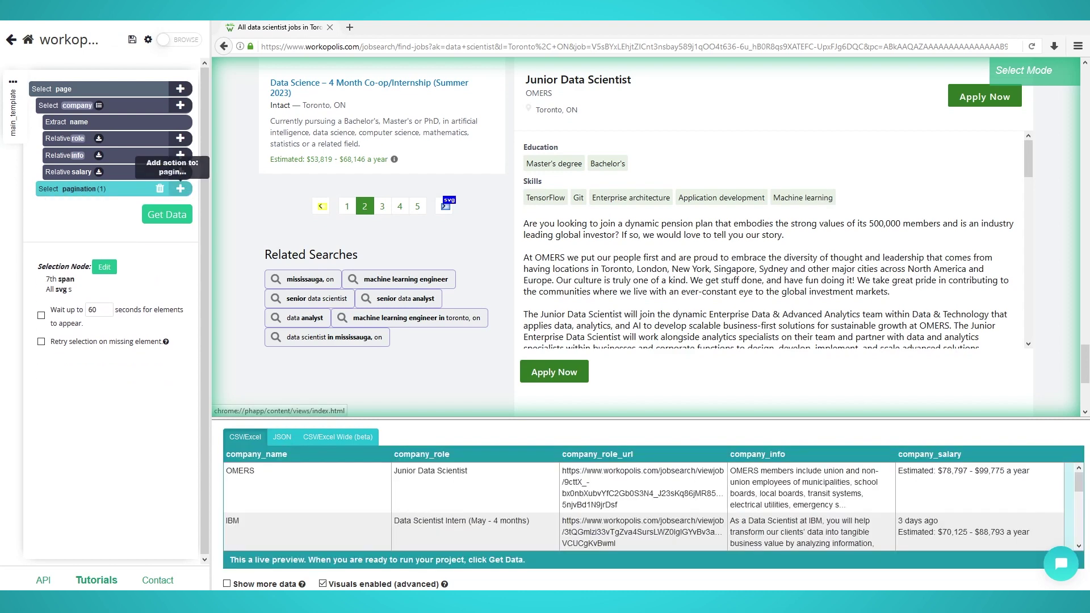
click(180, 188)
click(247, 180)
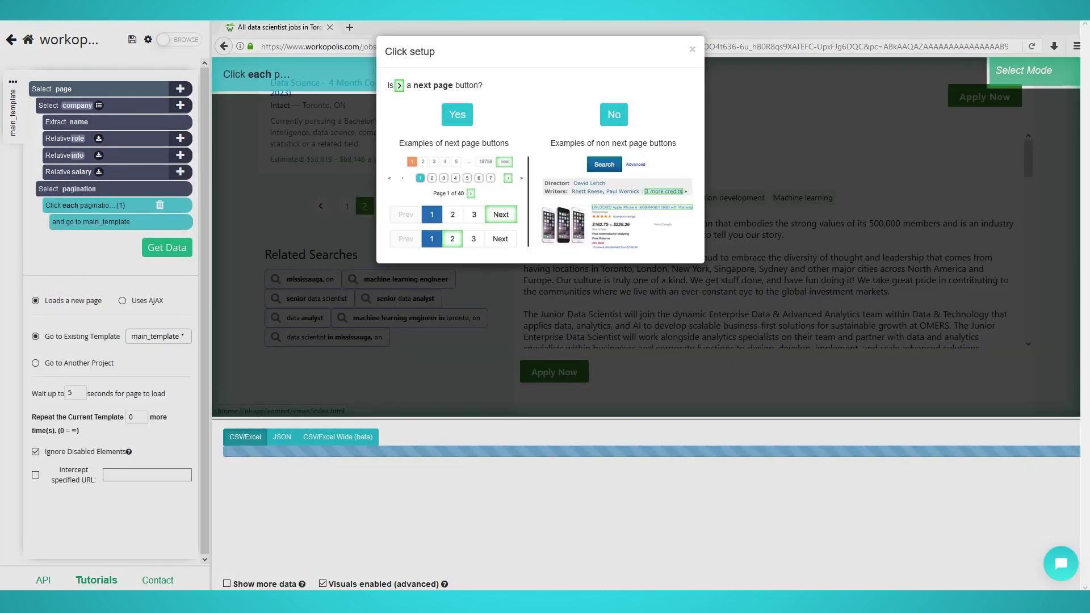
click(457, 114)
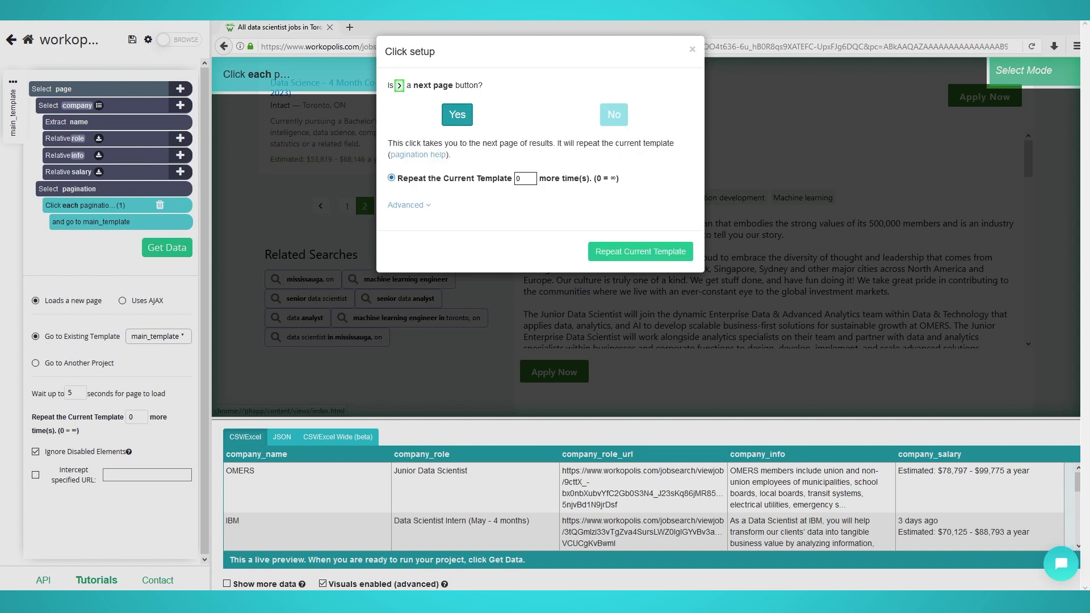
click(526, 178)
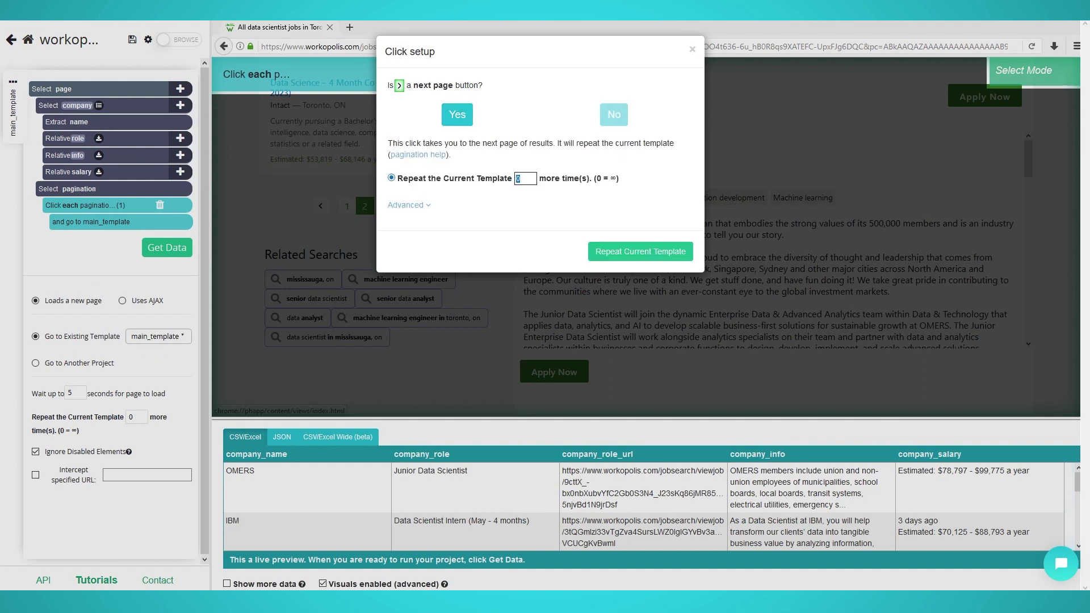
text(2)
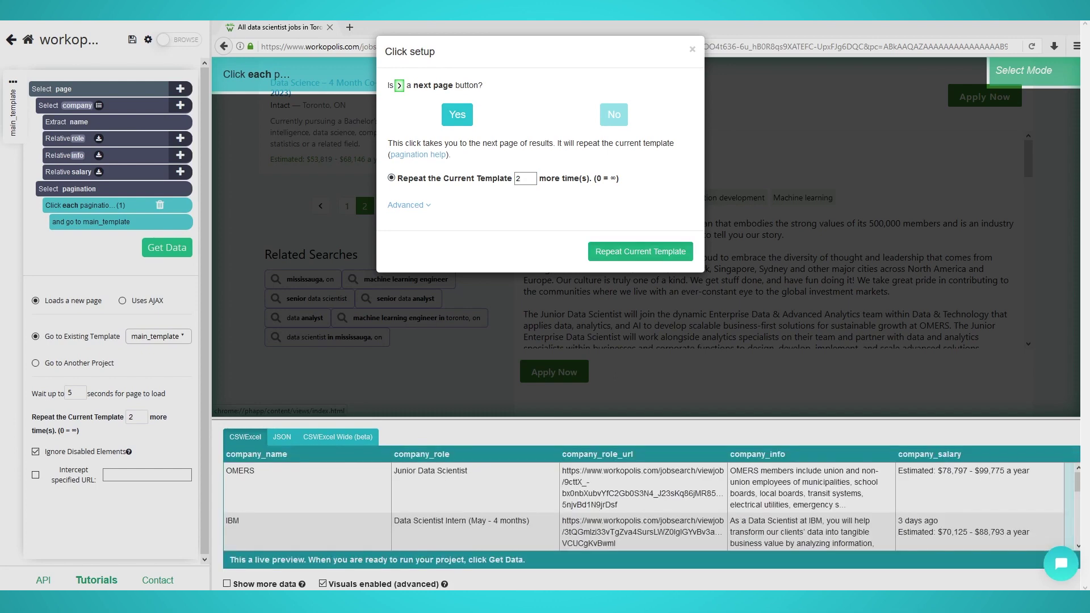
click(640, 251)
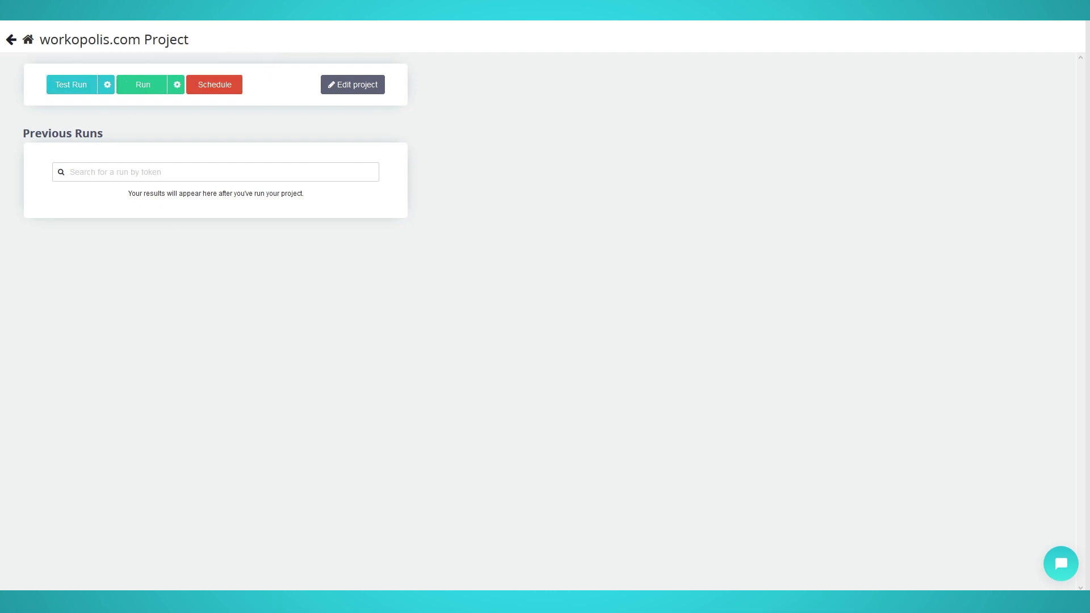
- Run the workopolis.com project from the Get Data page
click(142, 84)
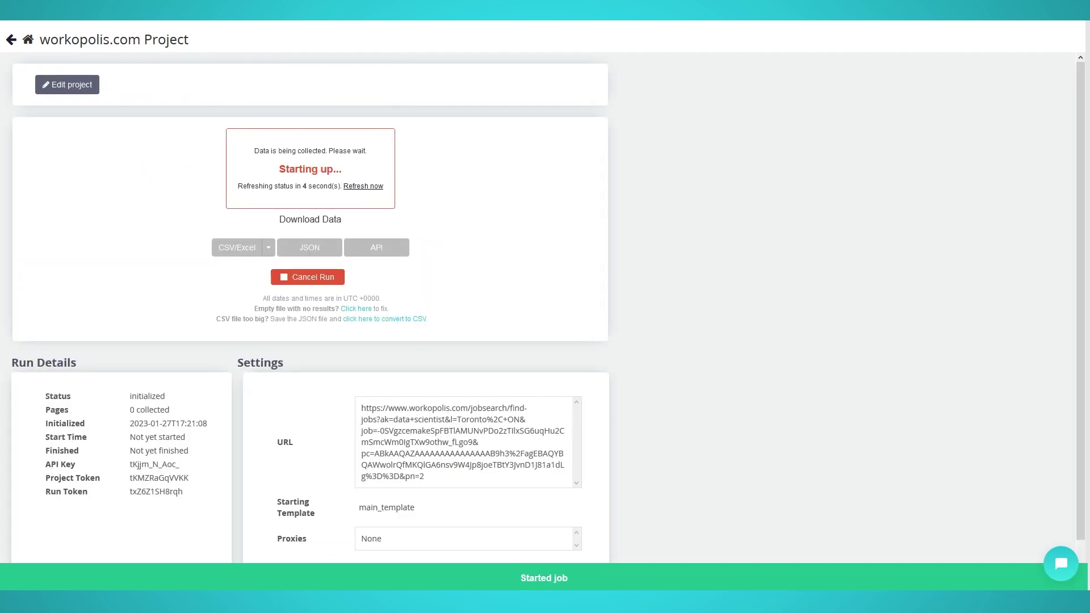